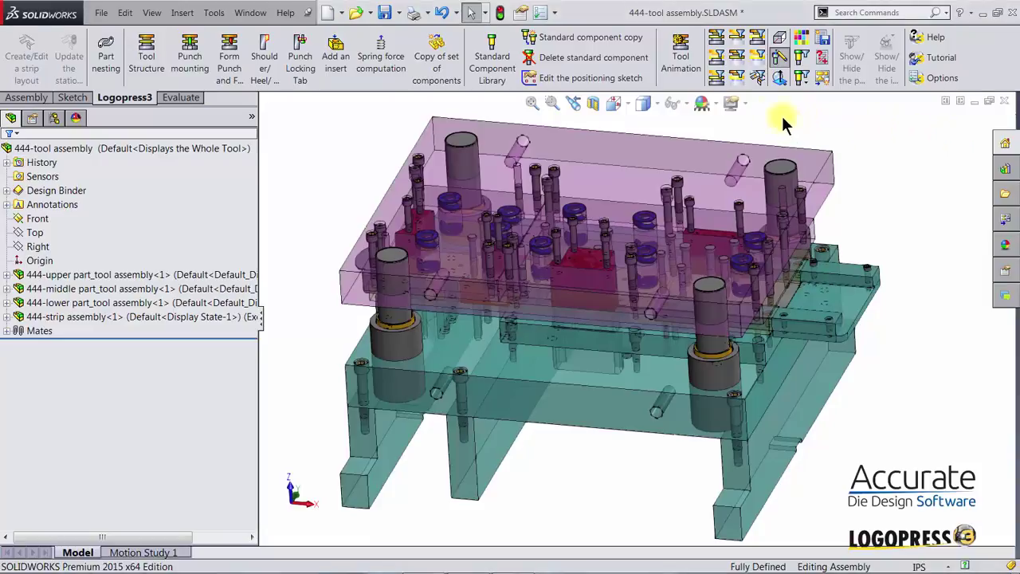
# Step: Hide the whole tool and examine the bent tabs at the formed end of the strip
pyautogui.click(755, 55)
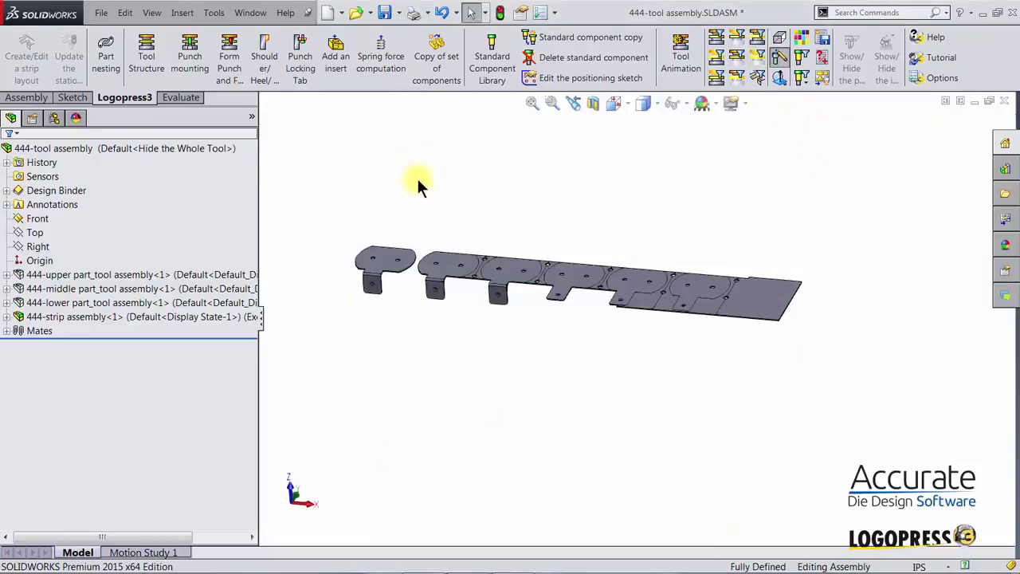
pyautogui.click(551, 103)
pyautogui.moveTo(402, 226); pyautogui.dragTo(590, 346)
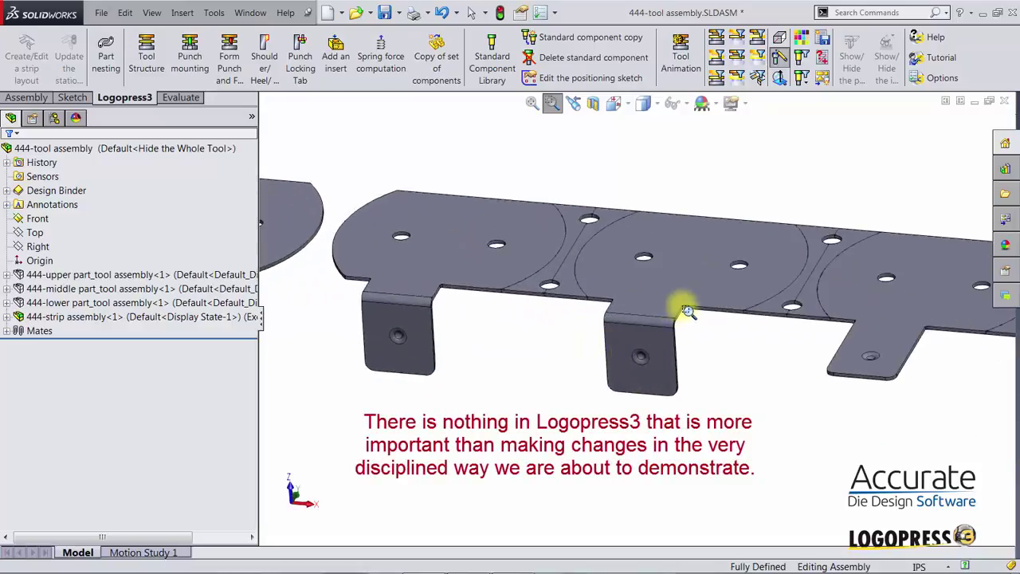
pyautogui.press('Escape')
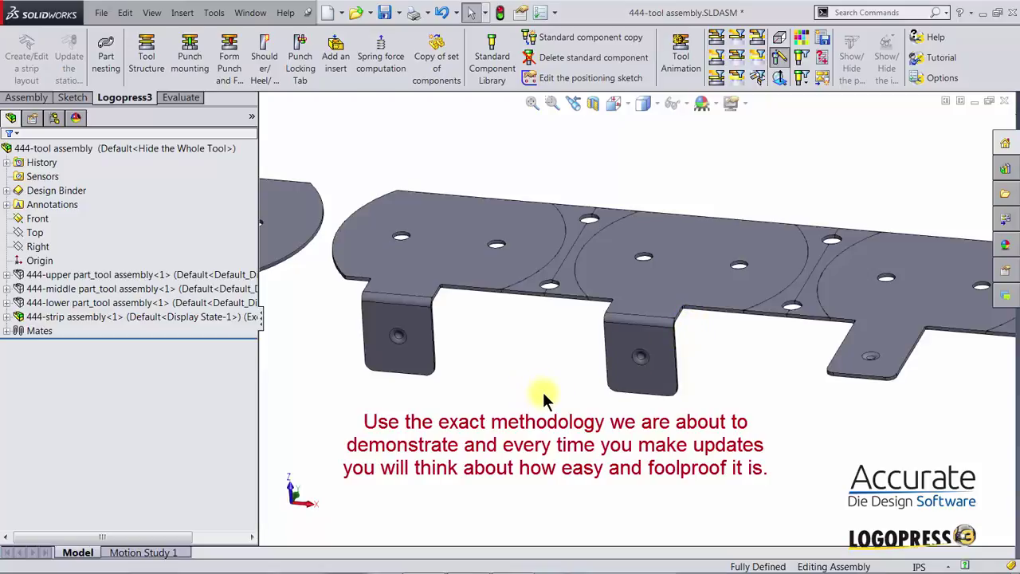
# Step: Display only the lower part of the tool around the strip and open the 444-strip assembly in its own window
pyautogui.click(721, 59)
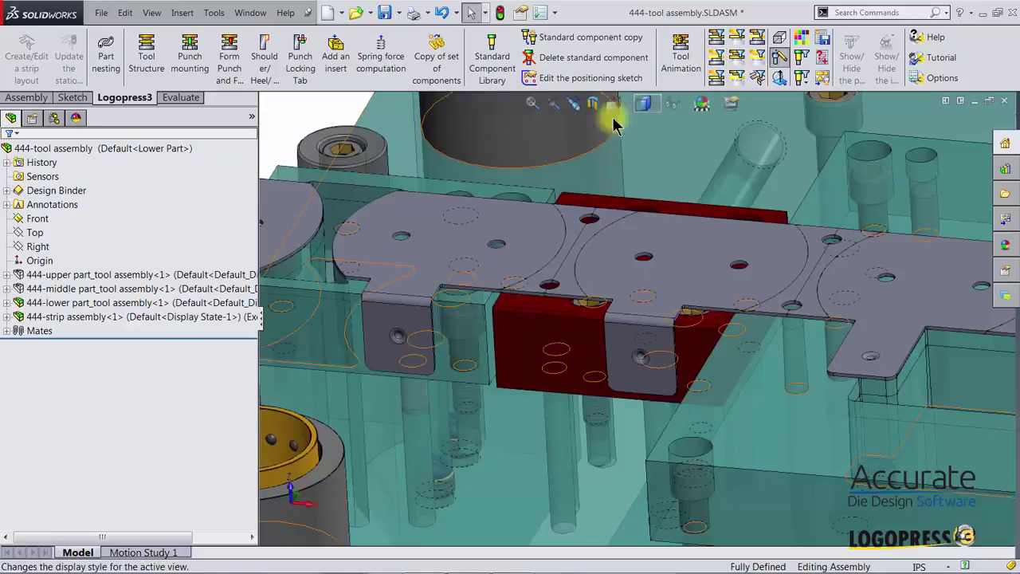
pyautogui.click(19, 319)
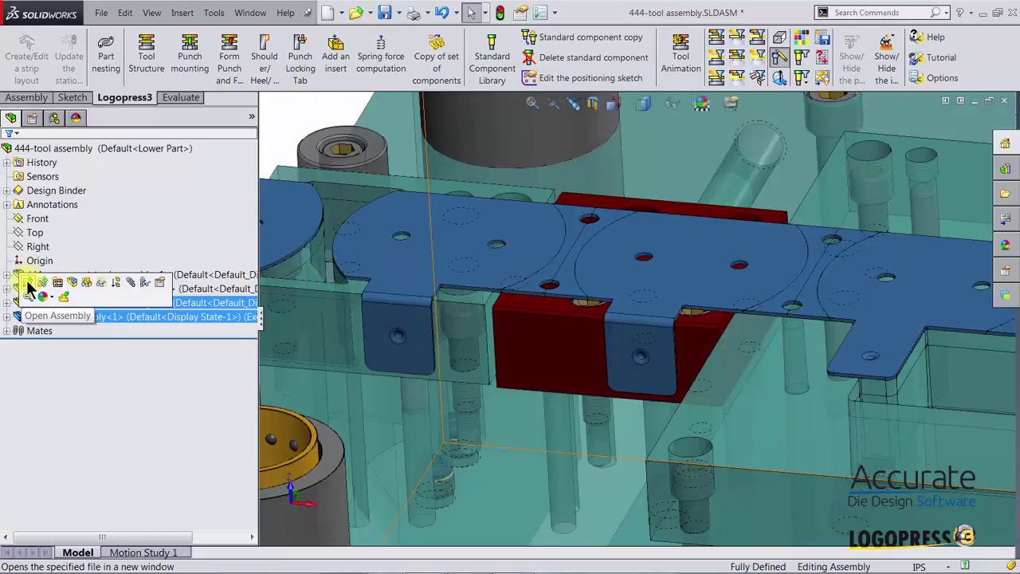
pyautogui.click(28, 284)
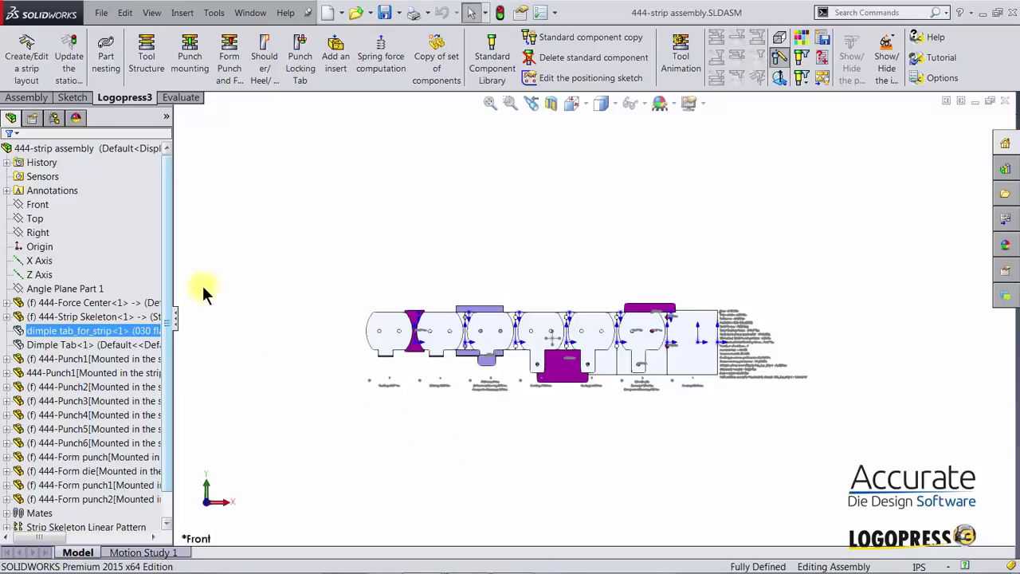
# Step: Open the reference part Dimple Tab from the strip assembly in its own window
pyautogui.click(97, 343)
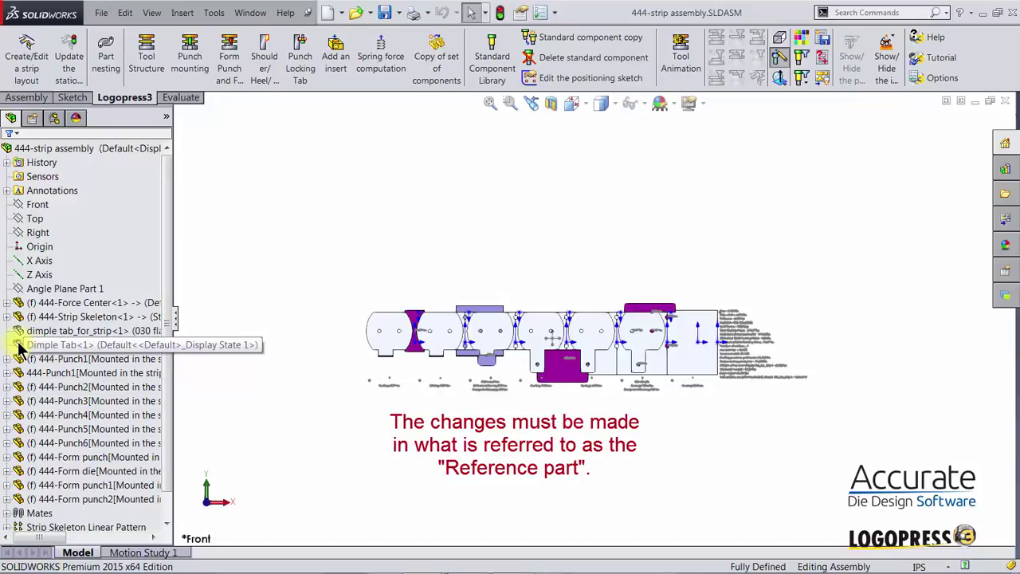
pyautogui.click(19, 346)
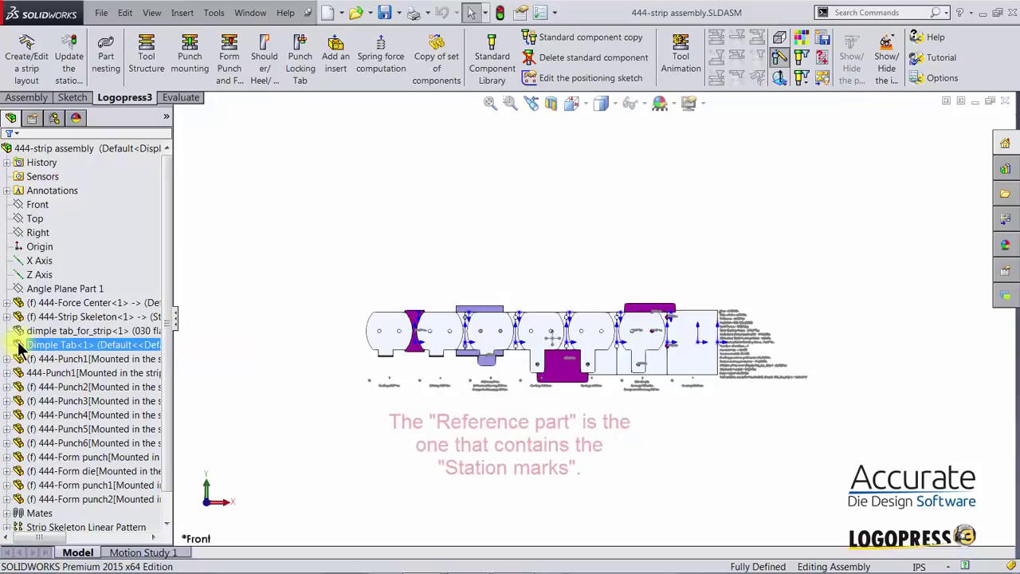
pyautogui.click(19, 348)
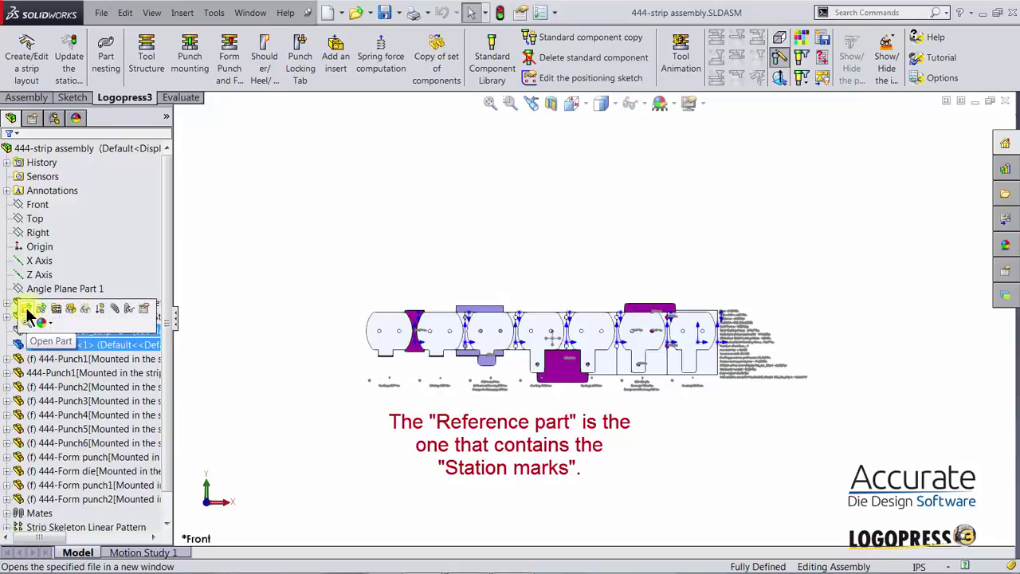
pyautogui.click(27, 311)
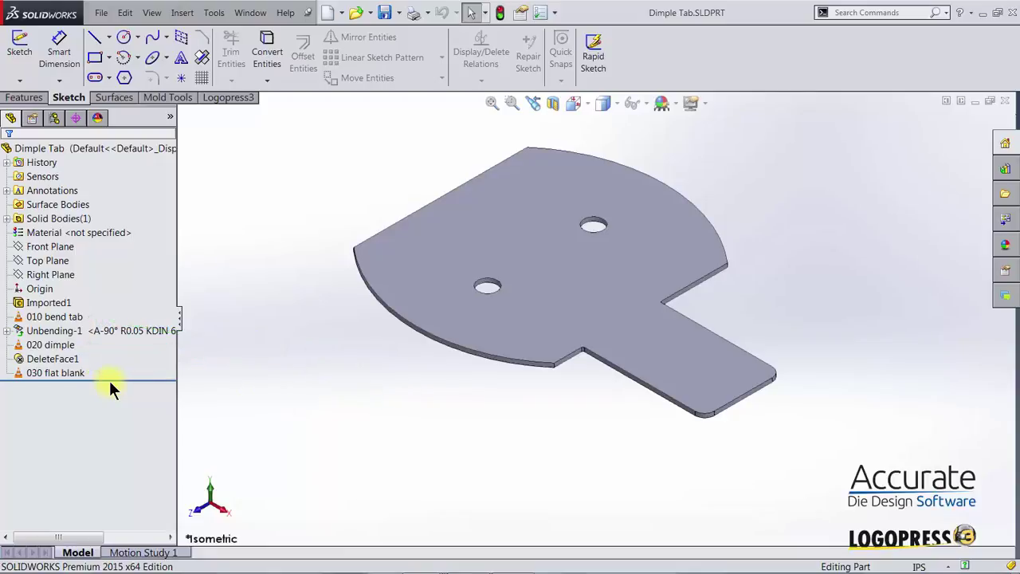
# Step: Roll the part history back to before the 010 bend tab station mark, directly after the imported body
pyautogui.click(20, 317)
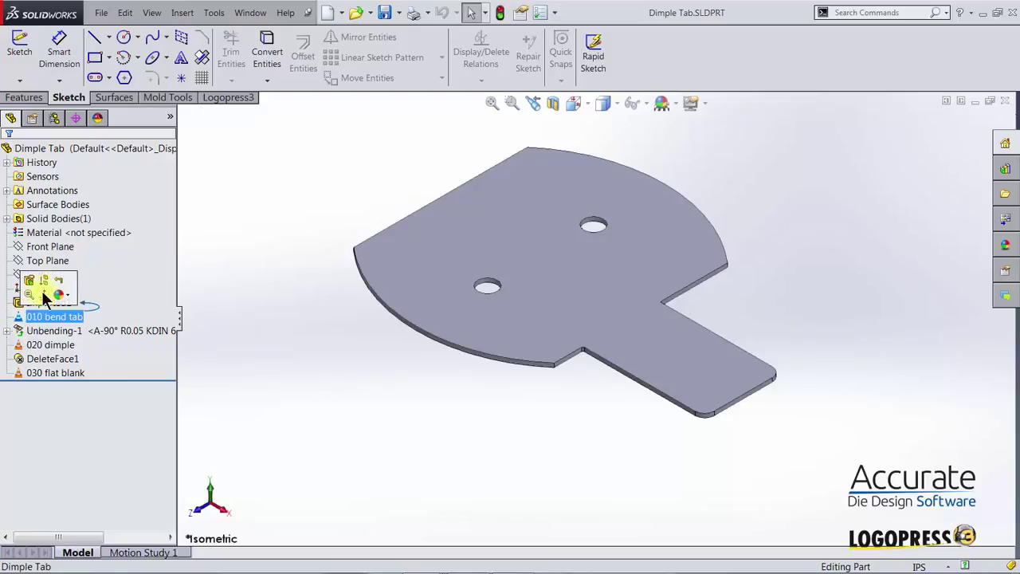
pyautogui.click(61, 281)
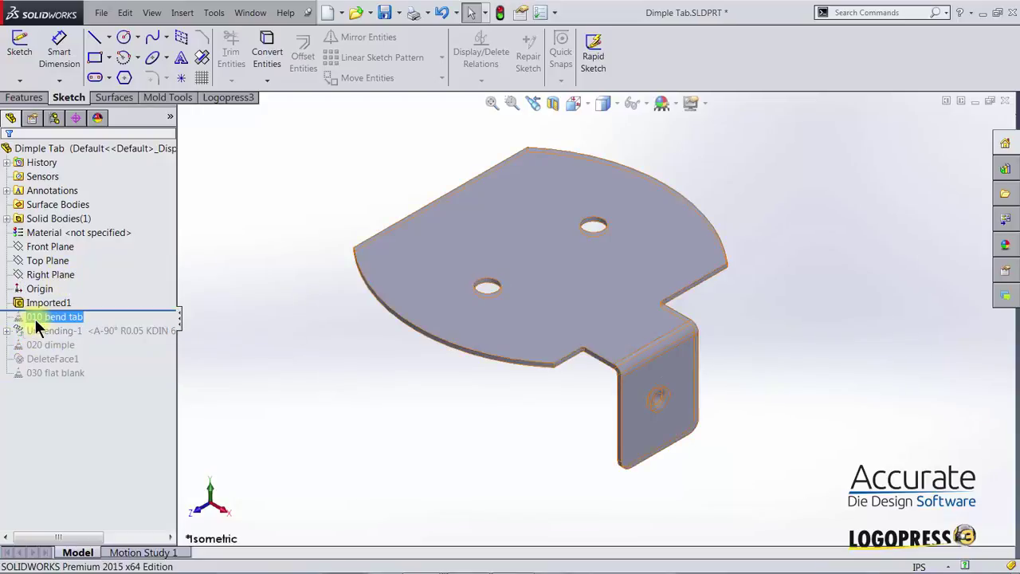
pyautogui.click(30, 305)
pyautogui.click(258, 391)
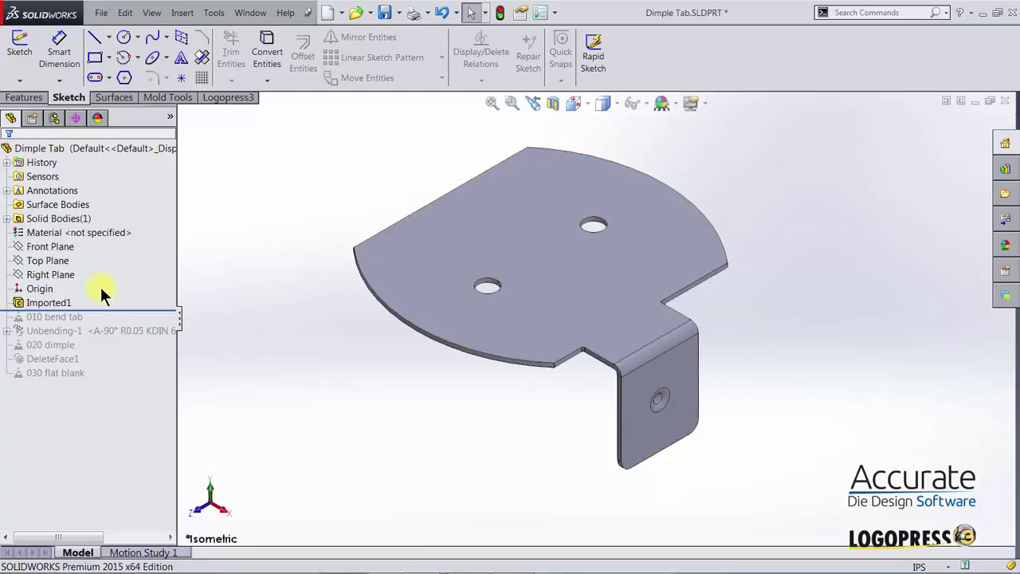
pyautogui.click(18, 302)
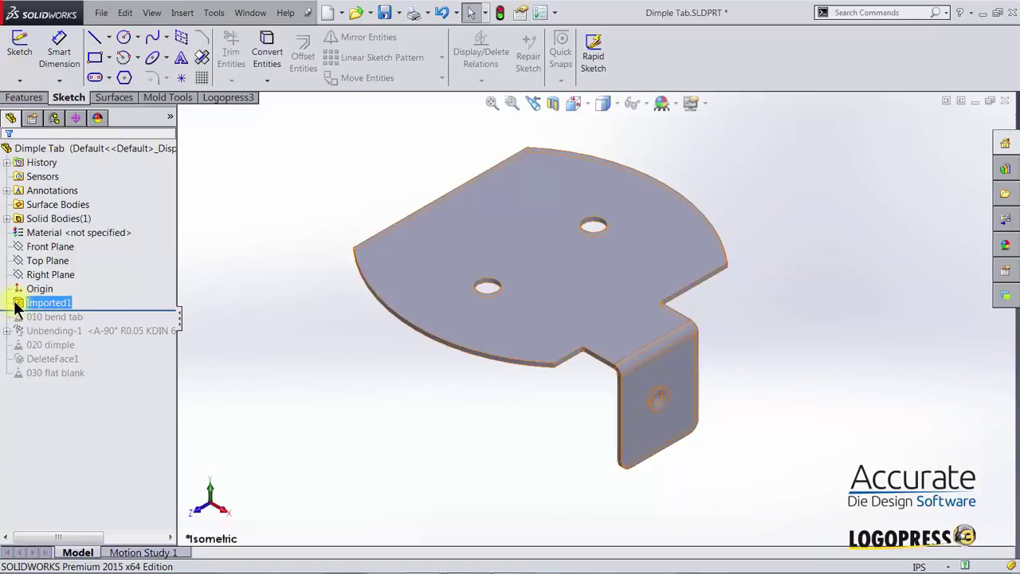
pyautogui.press('Escape')
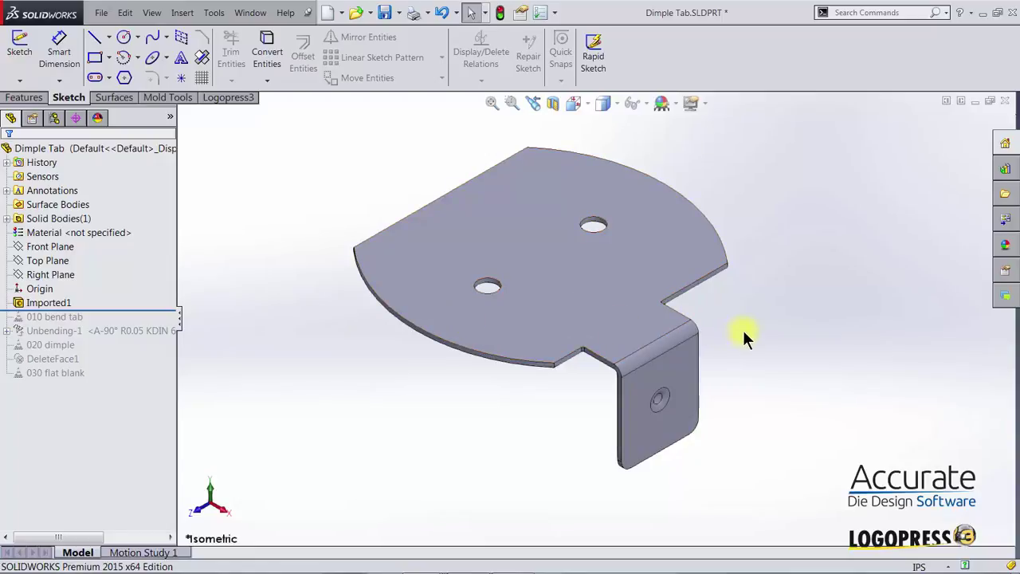
# Step: Start a translating Move Face and select the bent tab's side face plus its adjoining inner-corner and rounded lower-corner faces
pyautogui.click(158, 97)
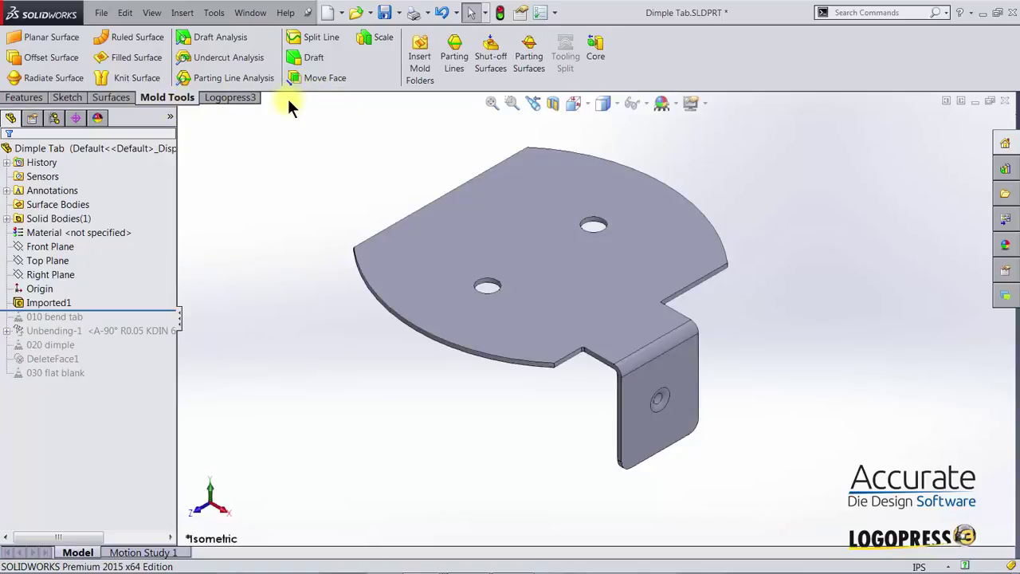
pyautogui.click(300, 79)
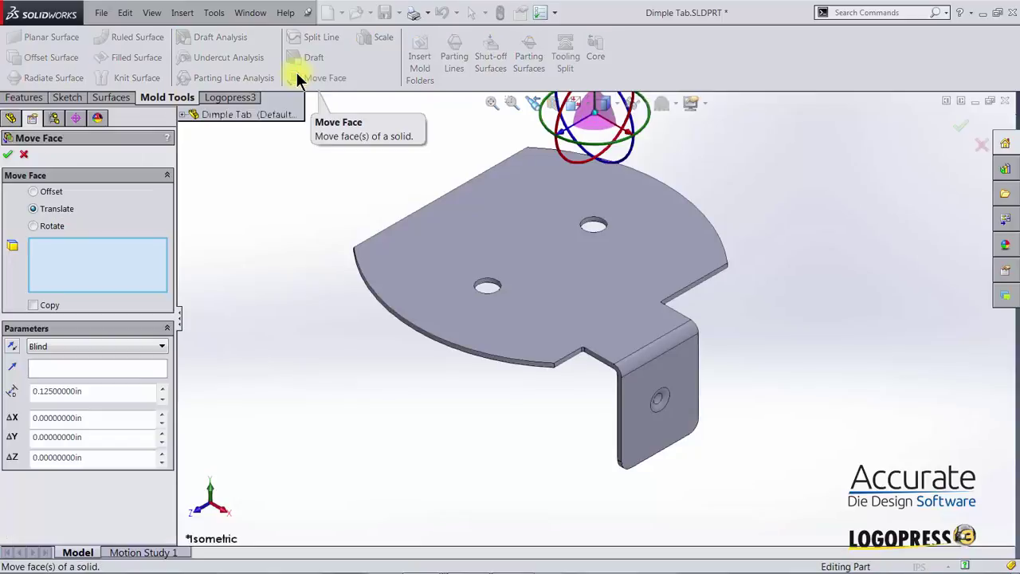
pyautogui.moveTo(835, 352); pyautogui.dragTo(731, 321, button='middle')
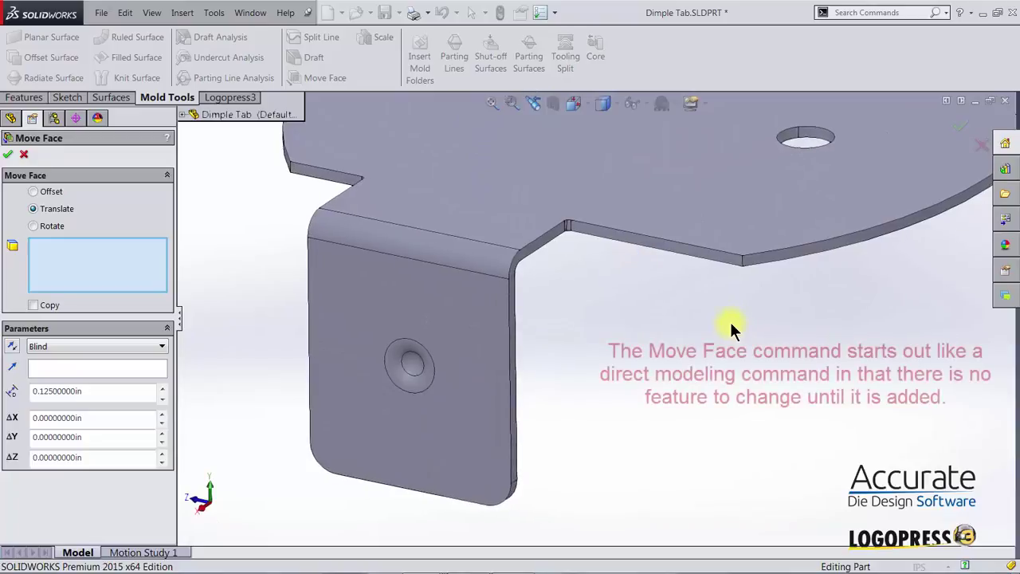
pyautogui.click(549, 241)
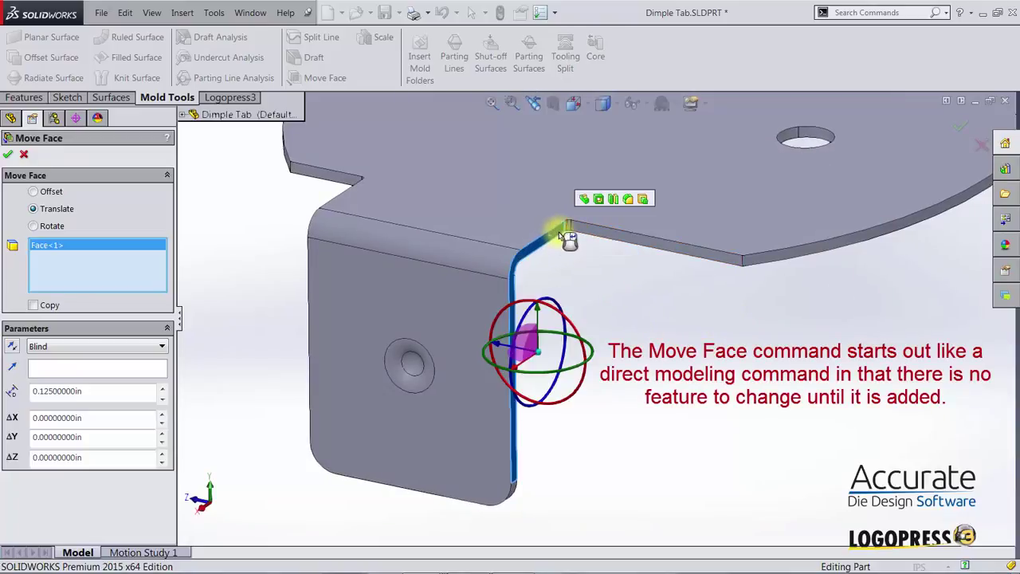
pyautogui.click(569, 229)
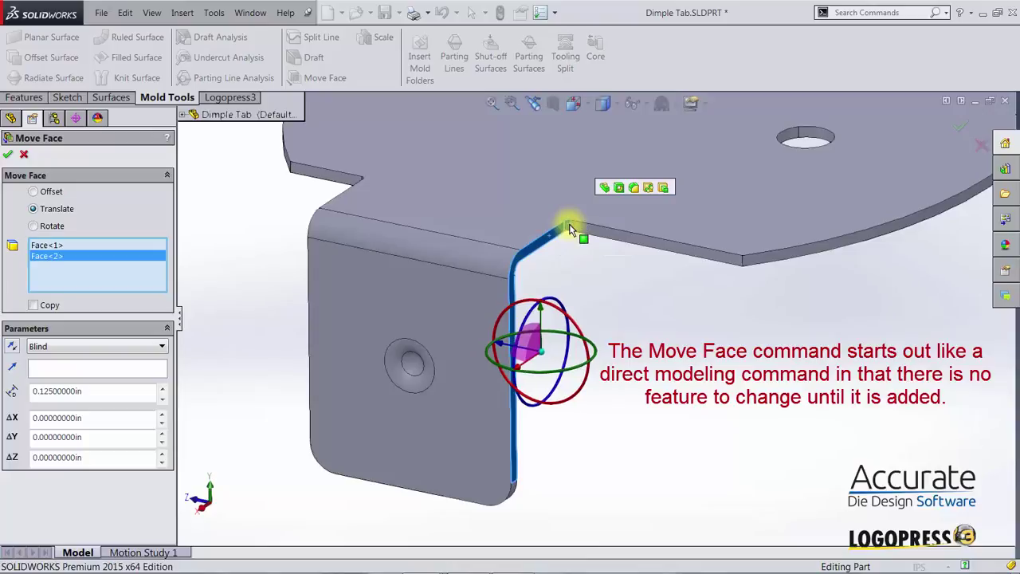
pyautogui.click(512, 487)
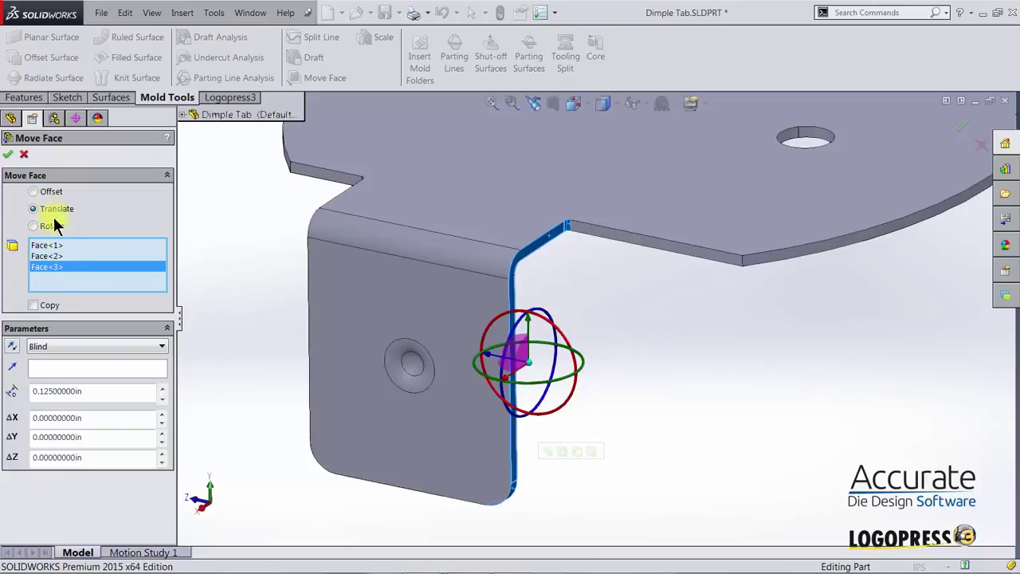
# Step: Widen the tab by translating the selected faces 0.25 in outward along the plate's adjacent straight edge
pyautogui.click(50, 366)
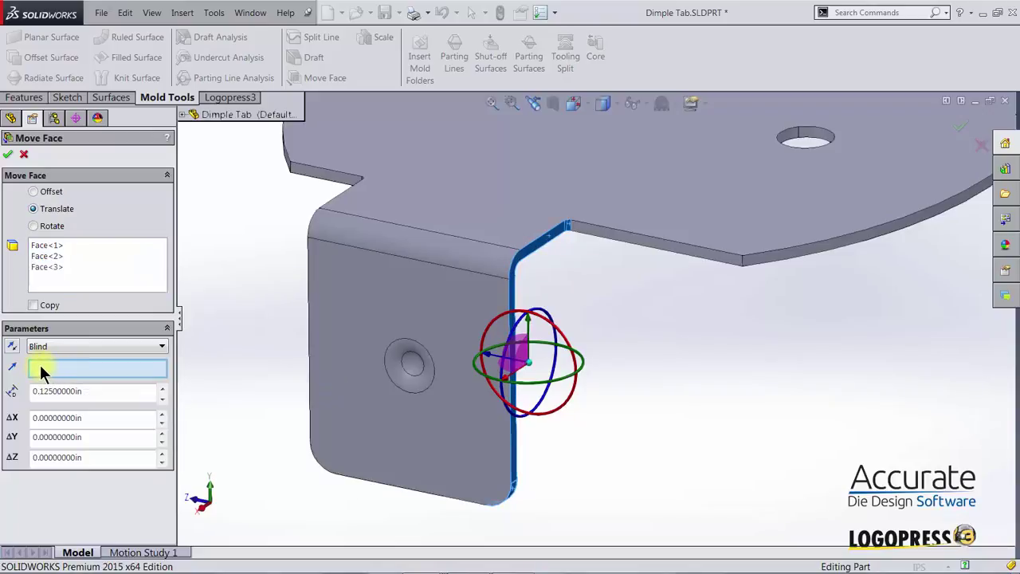
pyautogui.click(643, 239)
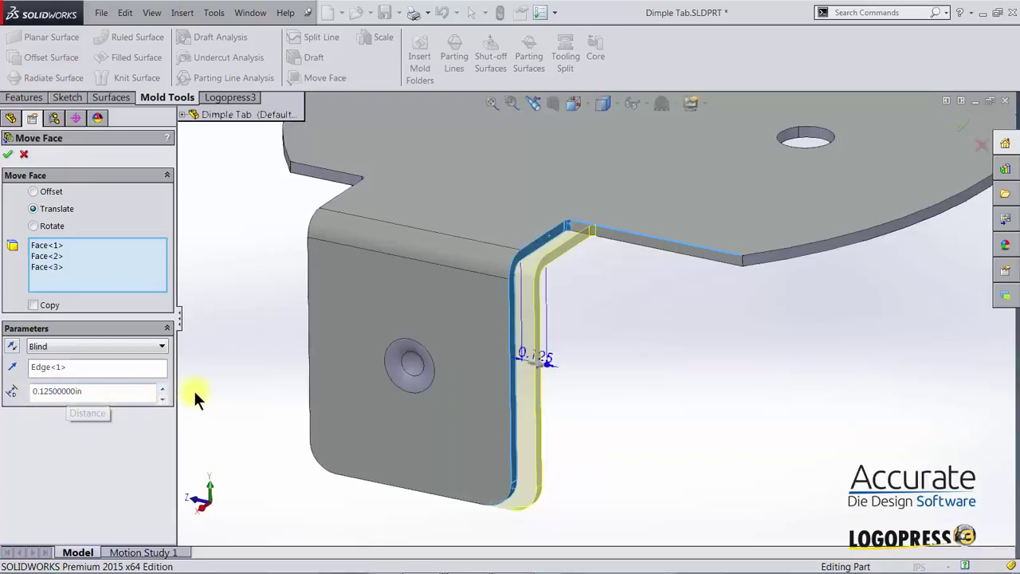
pyautogui.click(160, 388)
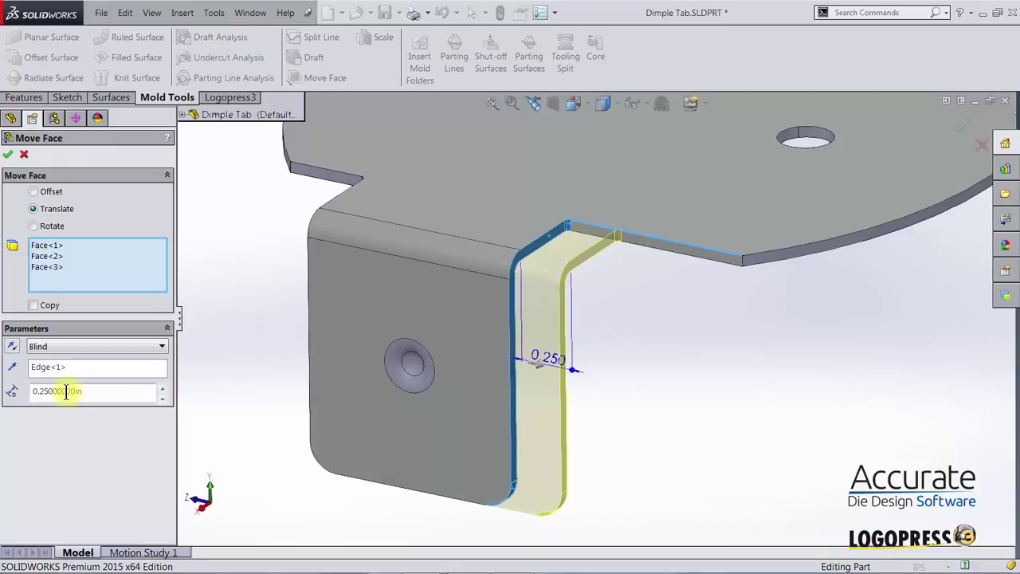
pyautogui.click(12, 348)
pyautogui.click(12, 347)
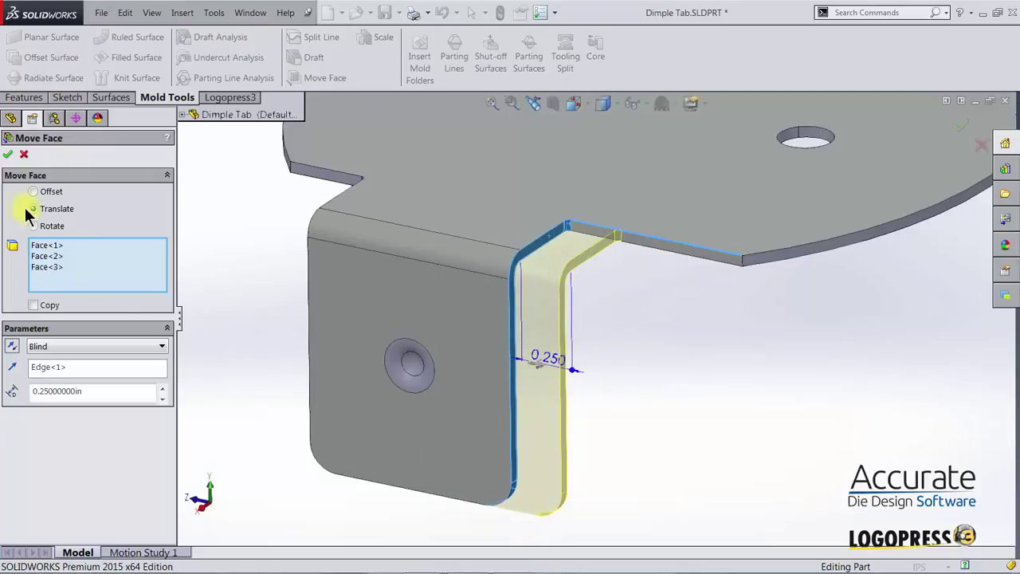
pyautogui.click(8, 154)
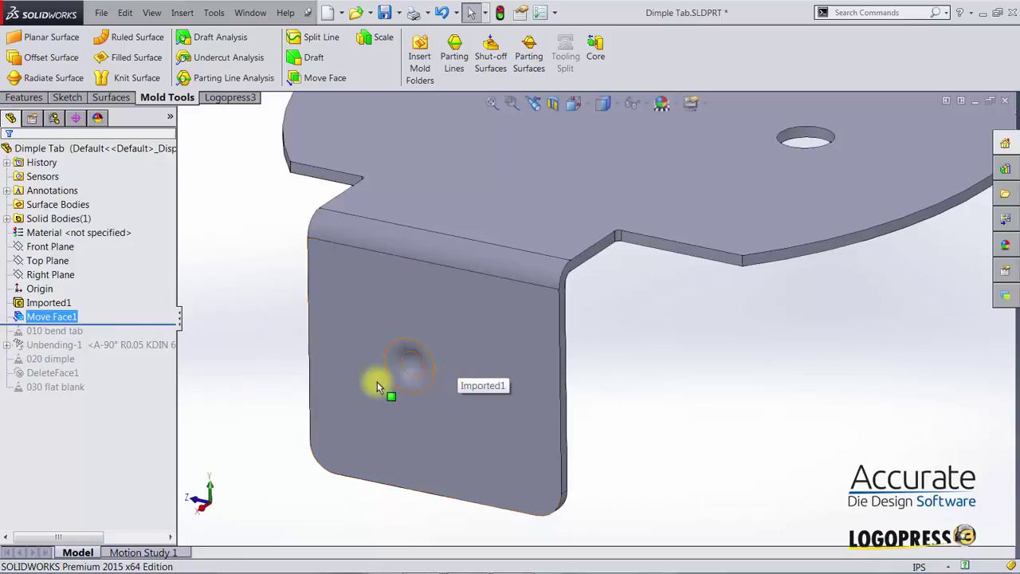
# Step: Start another translating Move Face and box-select all four dimple faces with the display set to Hidden Lines Visible
pyautogui.click(305, 86)
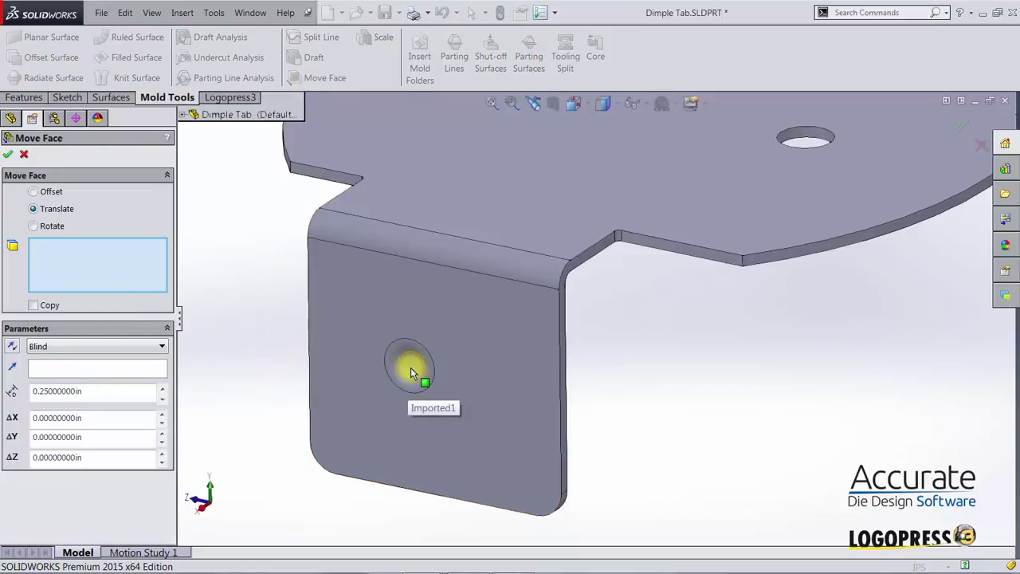
pyautogui.moveTo(422, 352); pyautogui.dragTo(490, 369, button='middle')
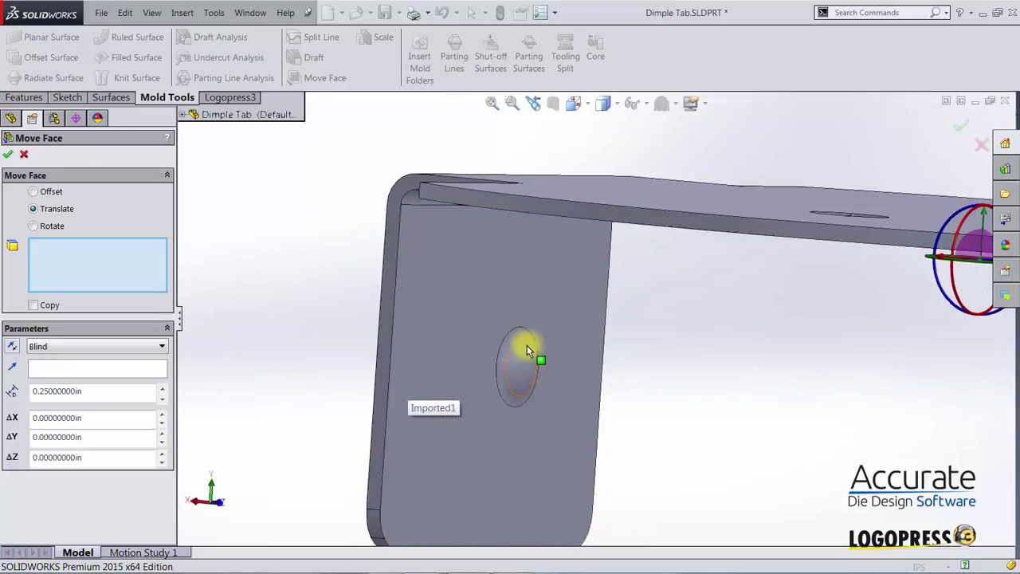
pyautogui.moveTo(569, 382); pyautogui.dragTo(566, 380, button='middle')
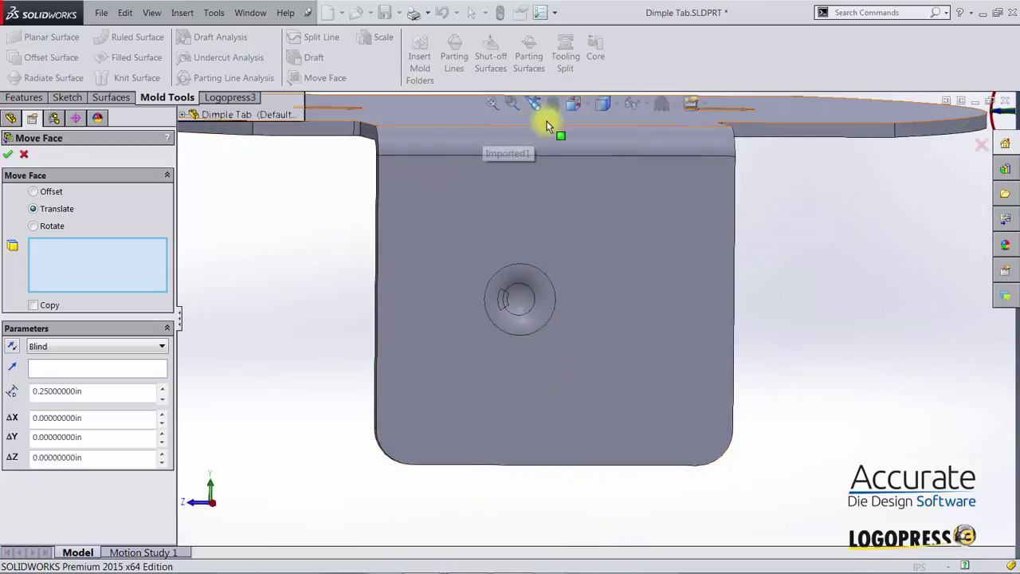
pyautogui.moveTo(606, 103)
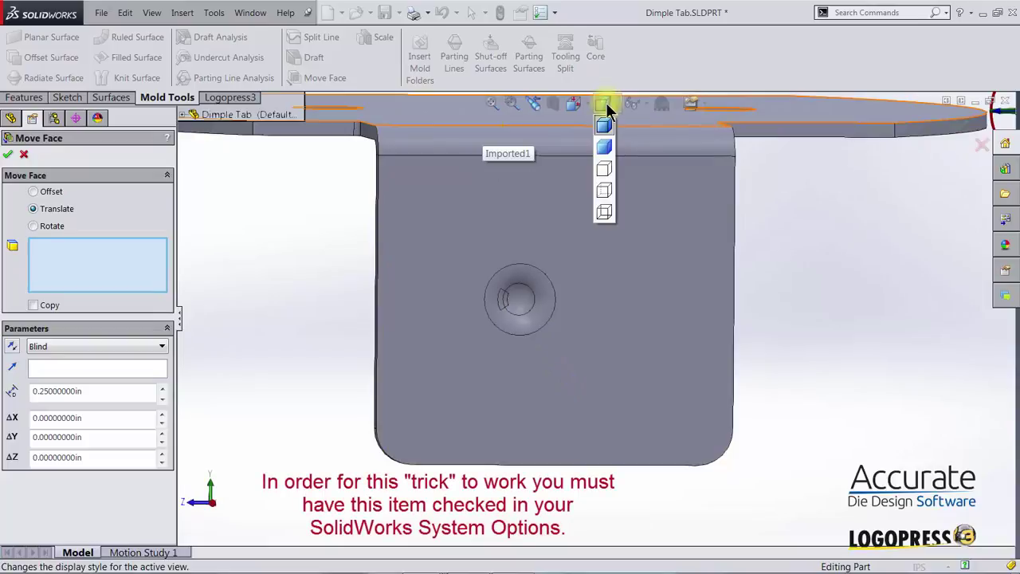
pyautogui.click(604, 190)
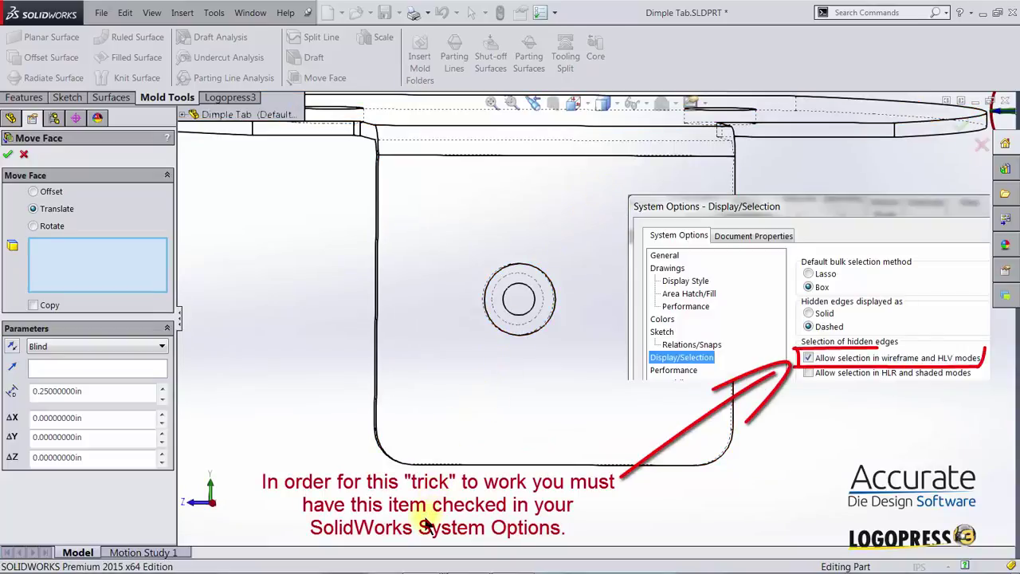
pyautogui.moveTo(424, 514)
pyautogui.mouseDown()
pyautogui.moveTo(517, 327)
pyautogui.moveTo(591, 231)
pyautogui.mouseUp()
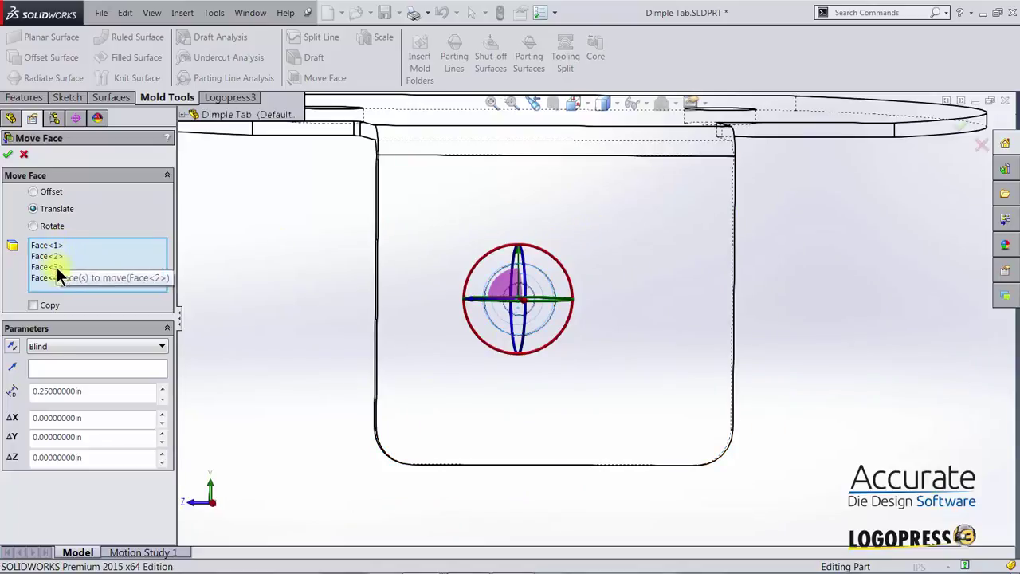
# Step: Restore the Shaded With Edges display and check the selected dimple faces from both sides of the tab
pyautogui.click(604, 106)
pyautogui.click(609, 131)
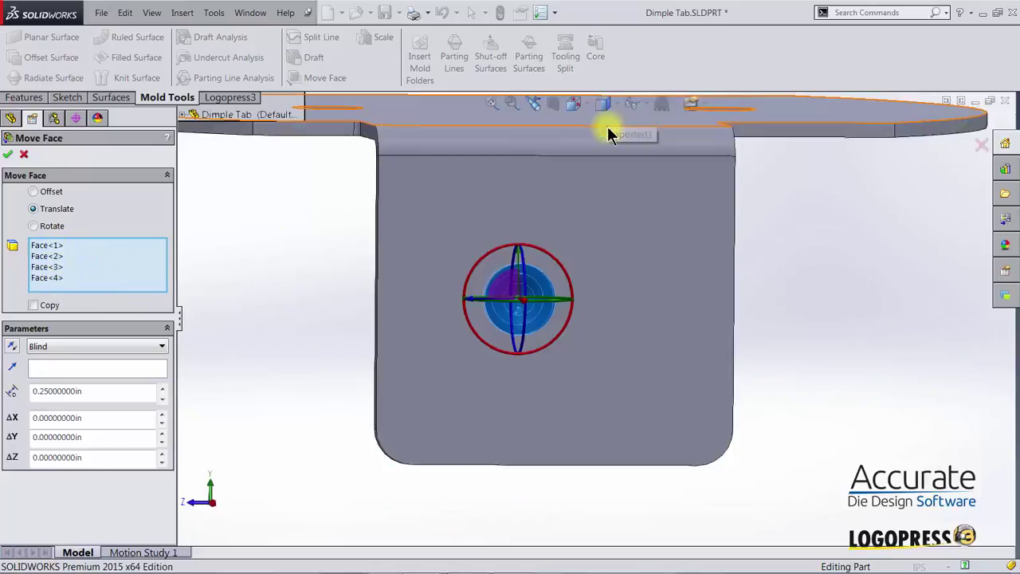
pyautogui.press('Left')
pyautogui.press('Left')
pyautogui.press('Left')
pyautogui.press('Left')
pyautogui.press('Left')
pyautogui.press('Left')
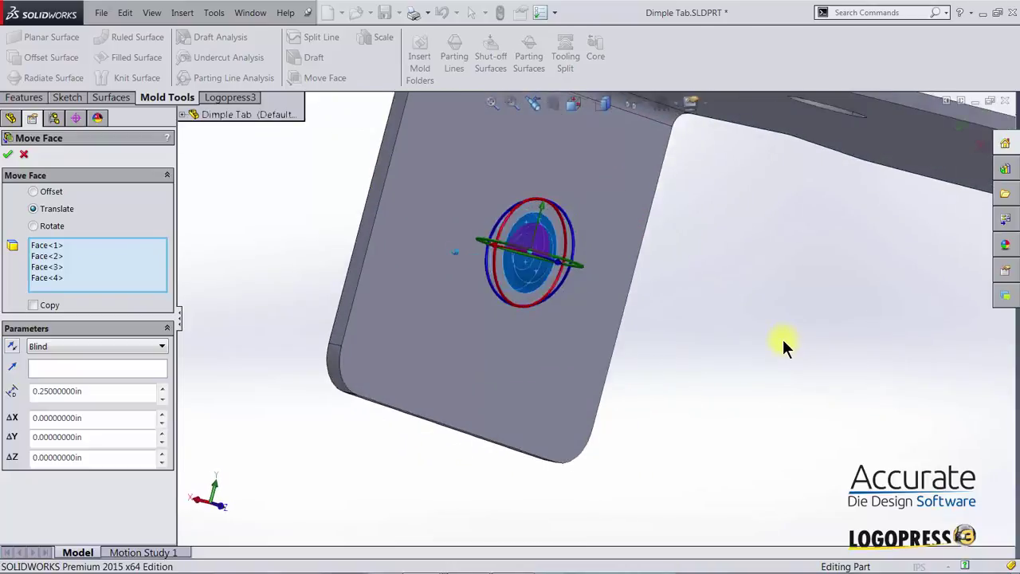
pyautogui.press('Right')
pyautogui.press('Right')
pyautogui.press('Right')
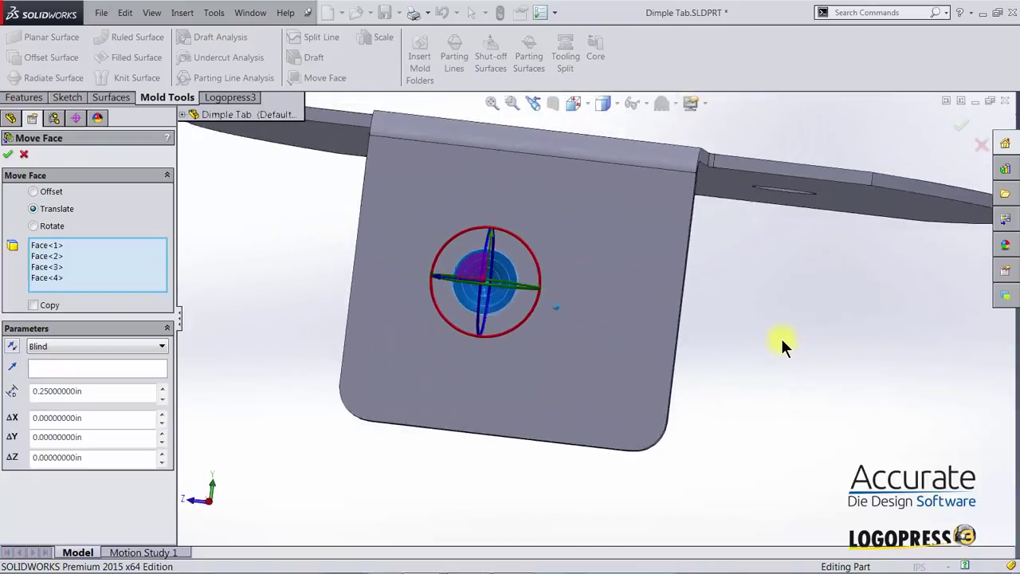
# Step: Translate the selected dimple faces 0.125 in along the plate's straight edge beside the tab
pyautogui.press('Down')
pyautogui.click(49, 367)
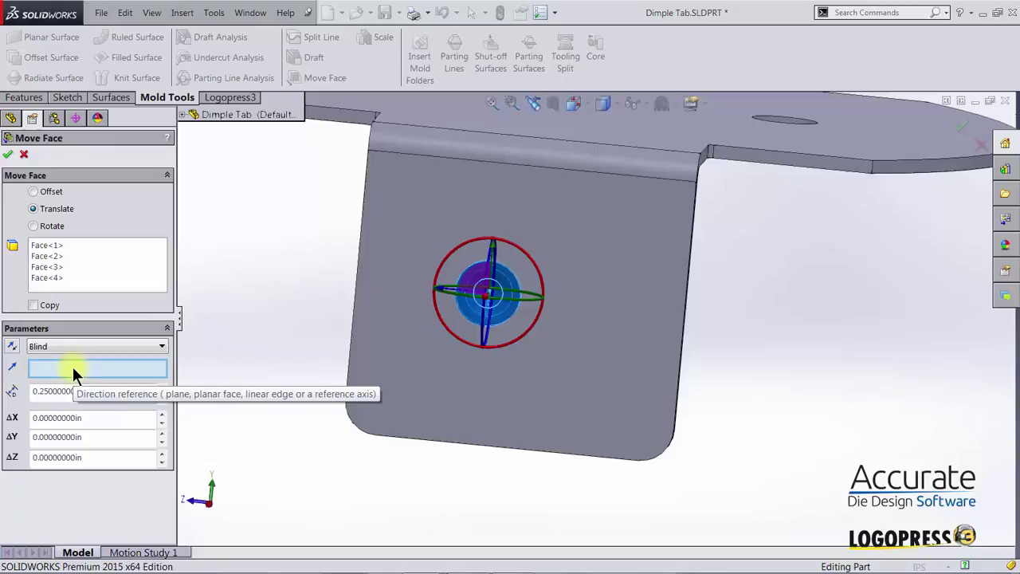
pyautogui.moveTo(765, 296); pyautogui.dragTo(764, 205, button='middle')
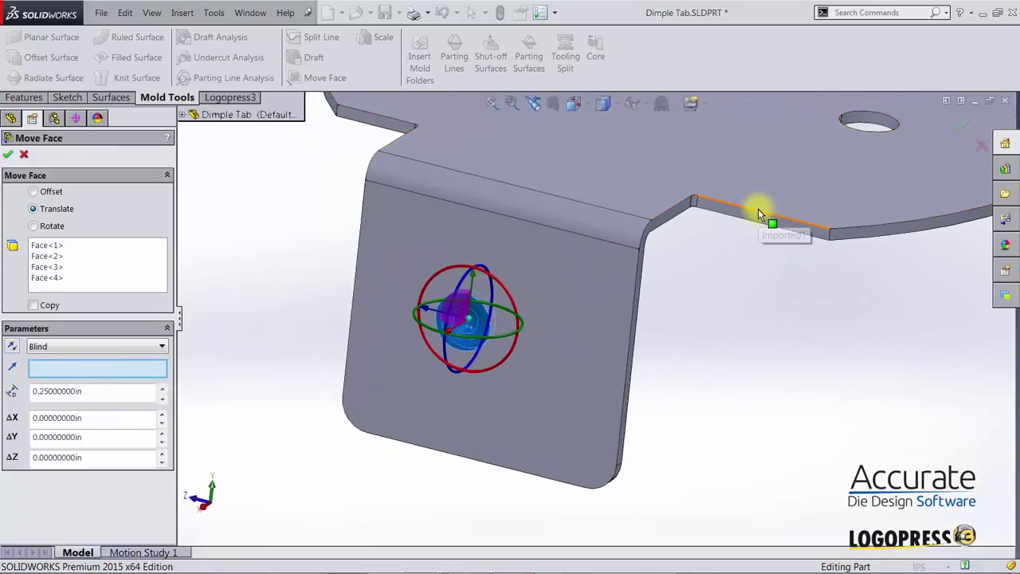
pyautogui.click(760, 215)
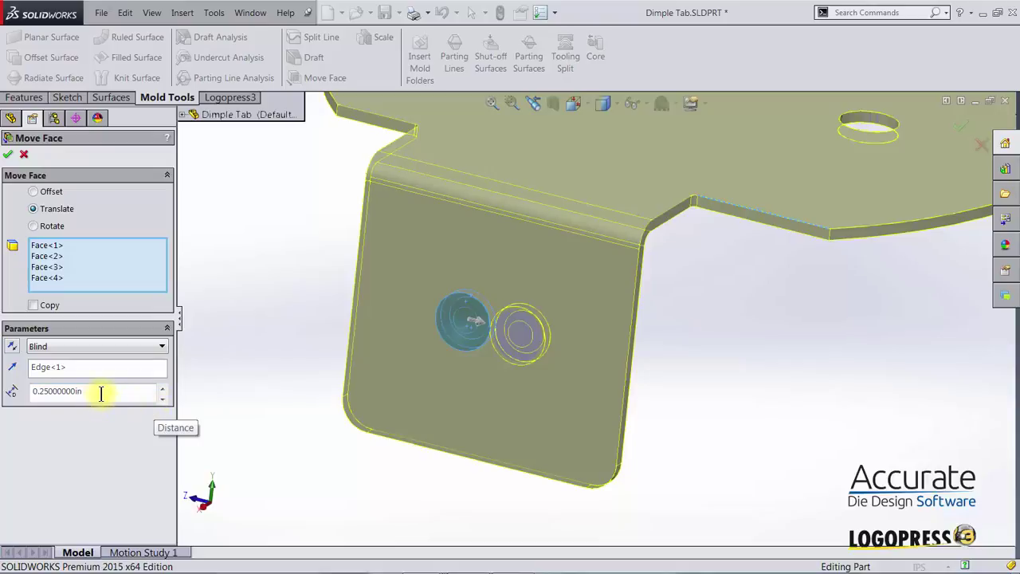
pyautogui.moveTo(99, 391); pyautogui.dragTo(28, 398)
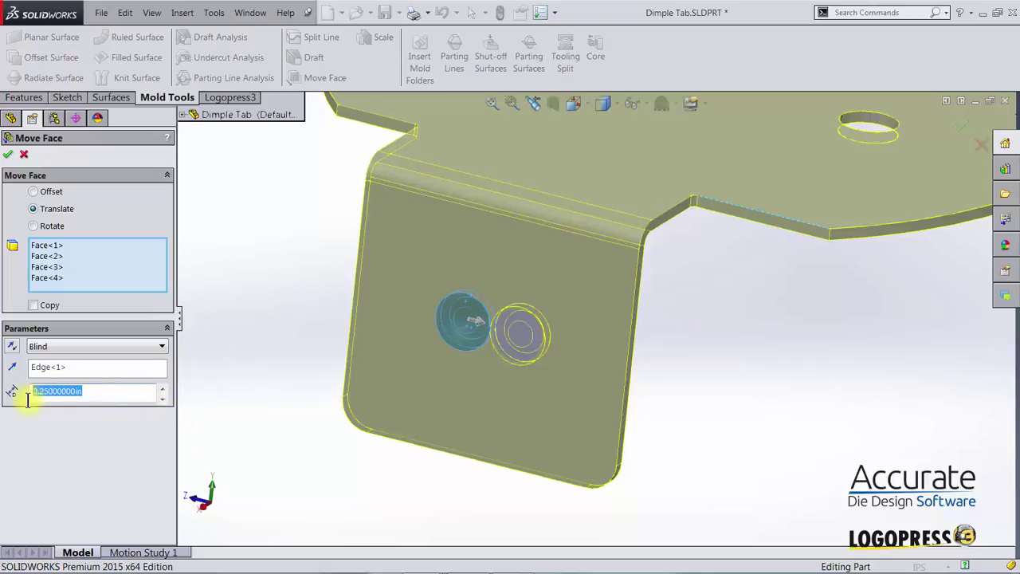
pyautogui.click(158, 401)
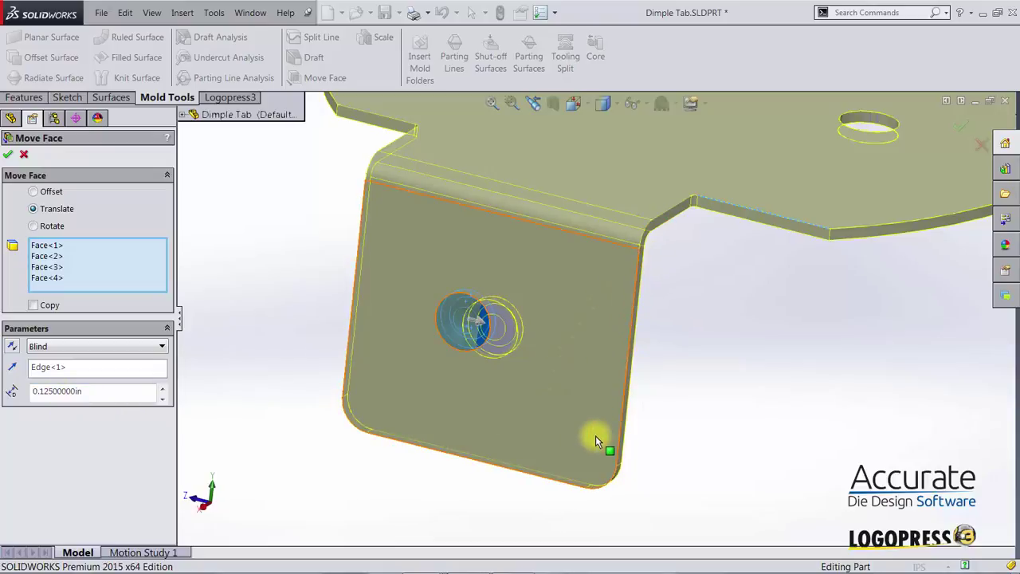
pyautogui.click(7, 156)
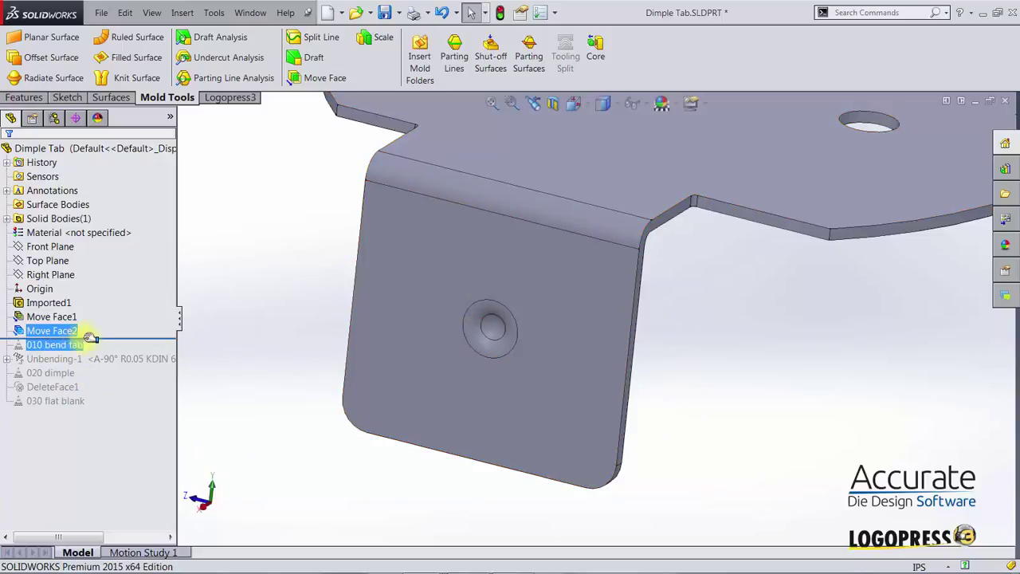
# Step: Roll the Dimple Tab feature history forward to the end and save the part
pyautogui.rightClick(112, 291)
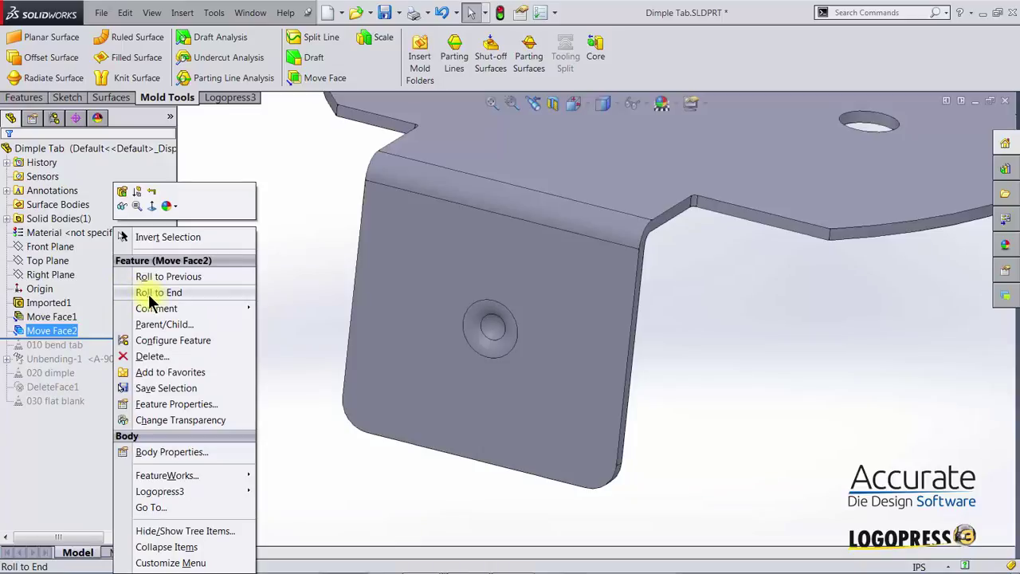
pyautogui.click(148, 294)
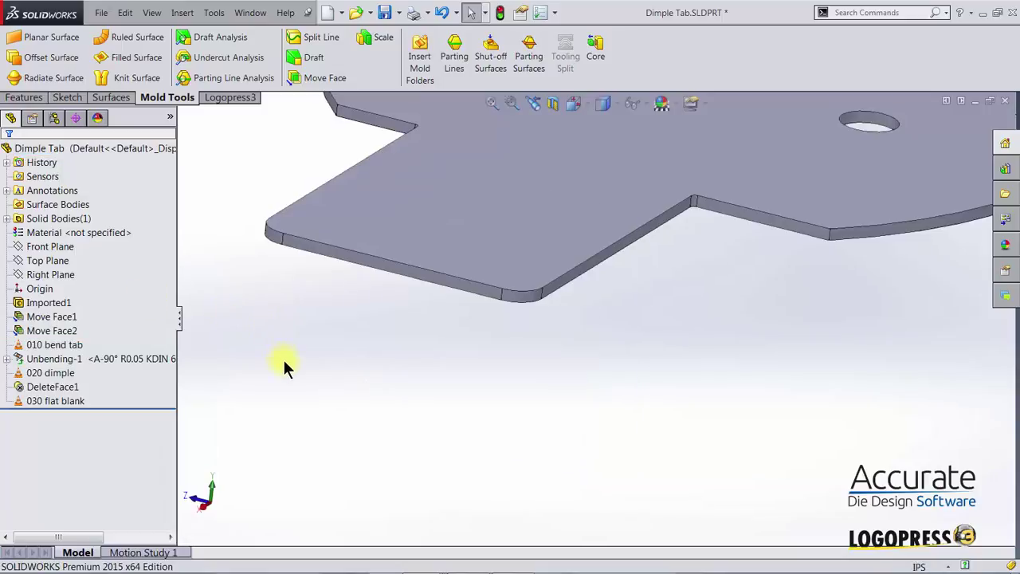
pyautogui.hotkey('ctrl', '5')
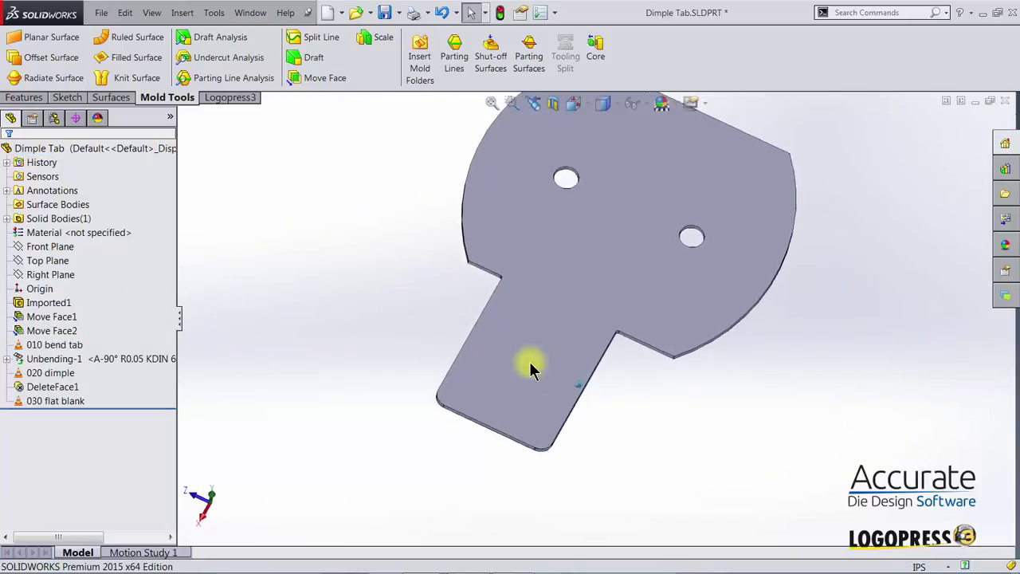
pyautogui.click(385, 12)
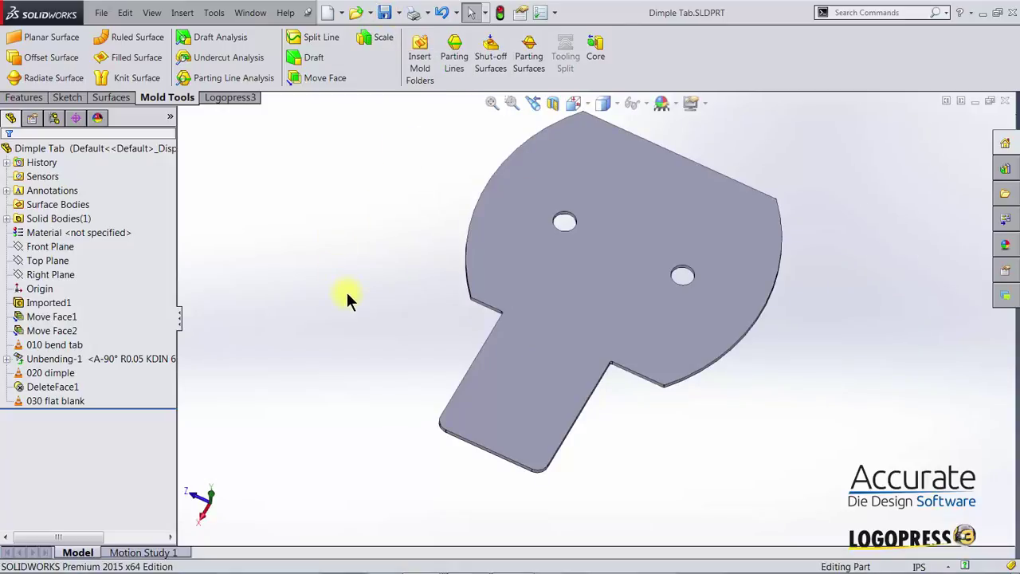
# Step: Switch to the 444-strip assembly and measure the length of the bent tab's bend edge at station 6
pyautogui.hotkey('ctrl', 'Tab')
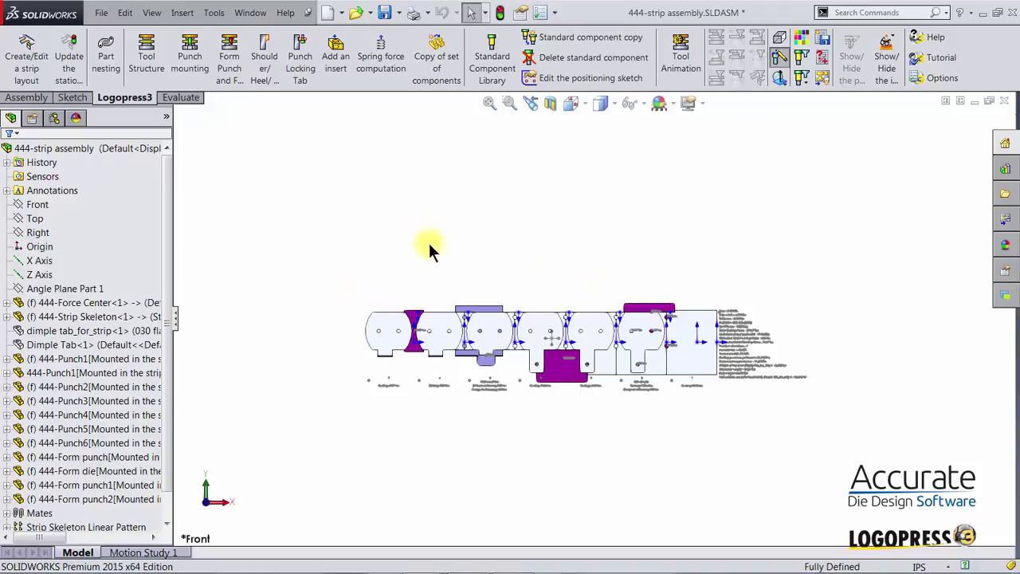
pyautogui.scroll(-5, 580, 417)
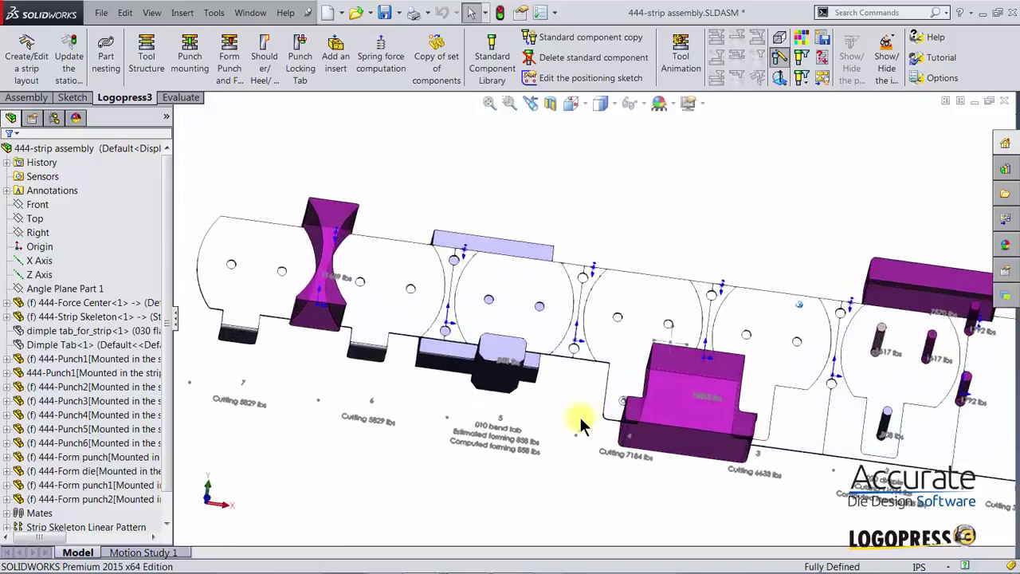
pyautogui.scroll(-2, 580, 418)
pyautogui.scroll(-4, 319, 342)
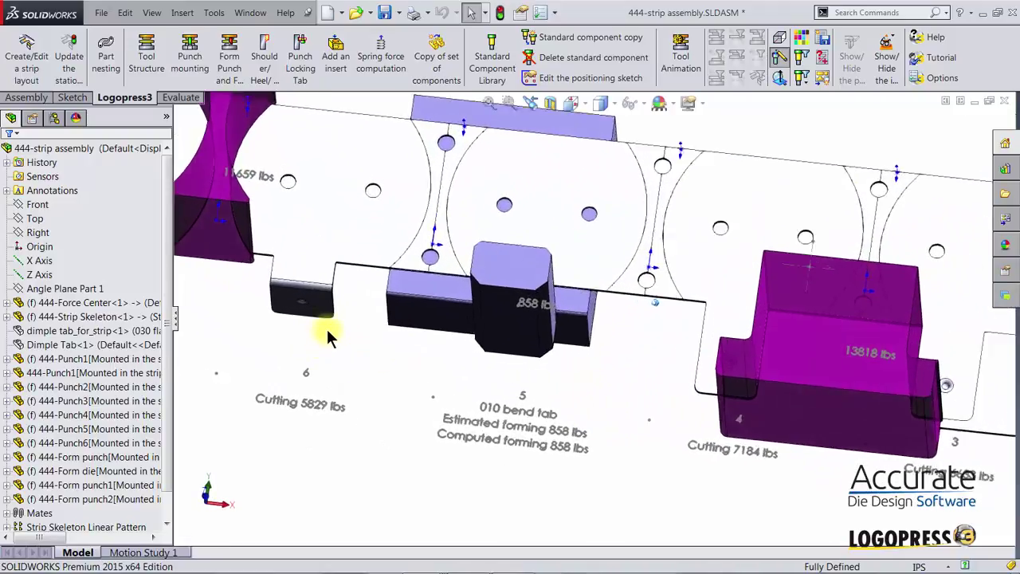
pyautogui.scroll(-3, 335, 310)
pyautogui.click(368, 275)
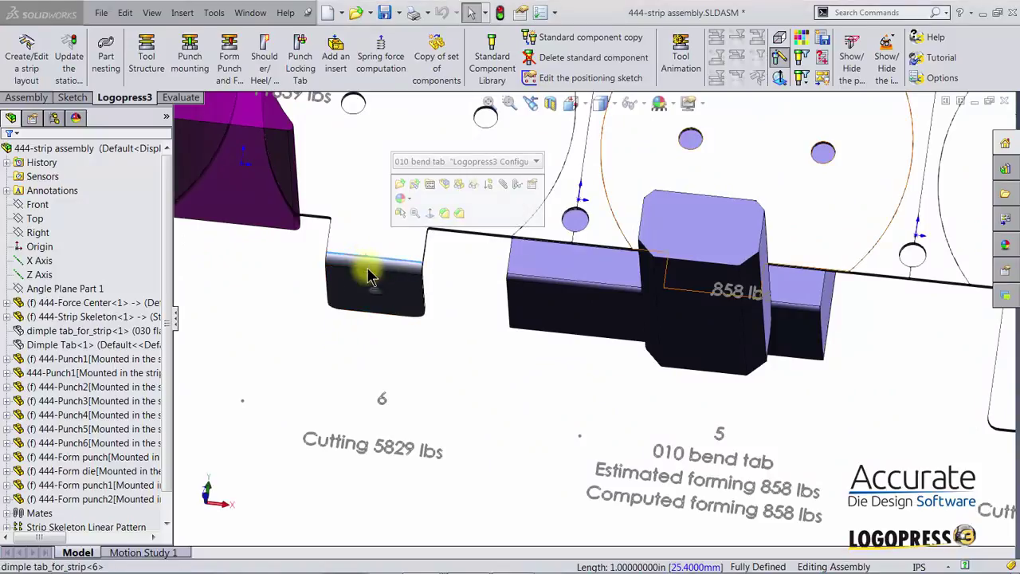
pyautogui.press('m')
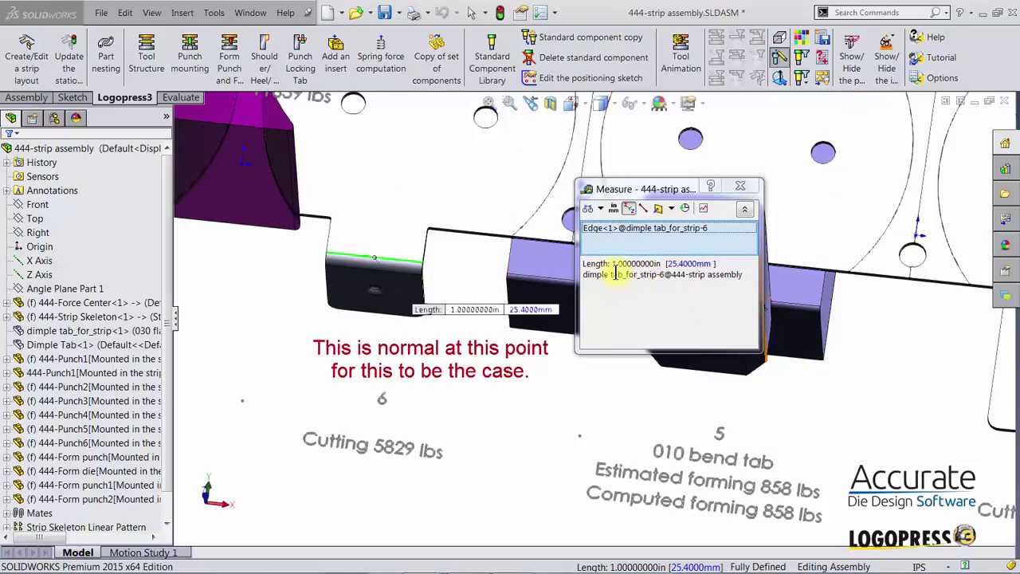
pyautogui.click(745, 188)
pyautogui.click(484, 388)
# Step: Update the stations of the Annex part used in the strip, agreeing to rebuild the Reference part
pyautogui.scroll(2, 557, 406)
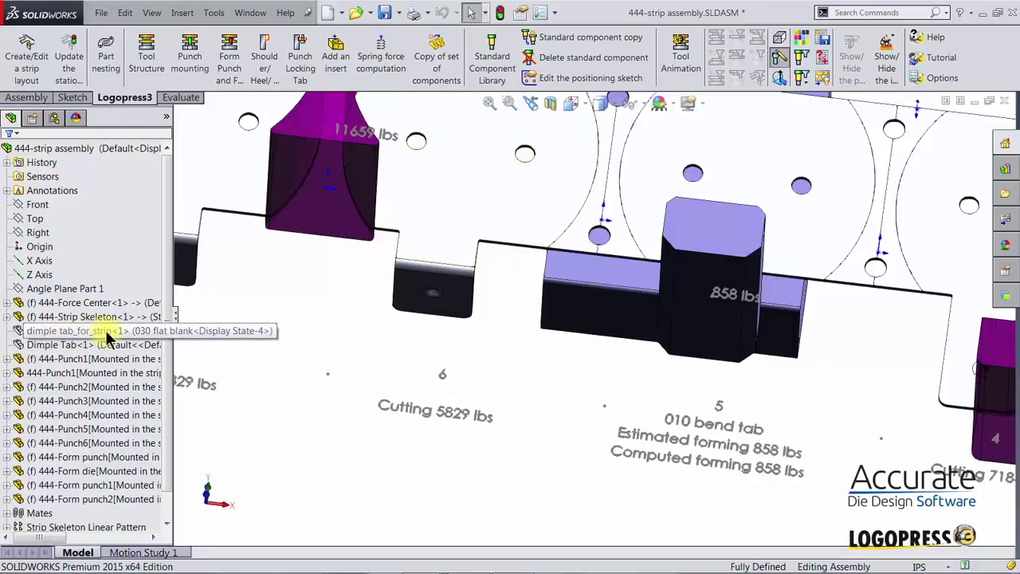
pyautogui.click(68, 49)
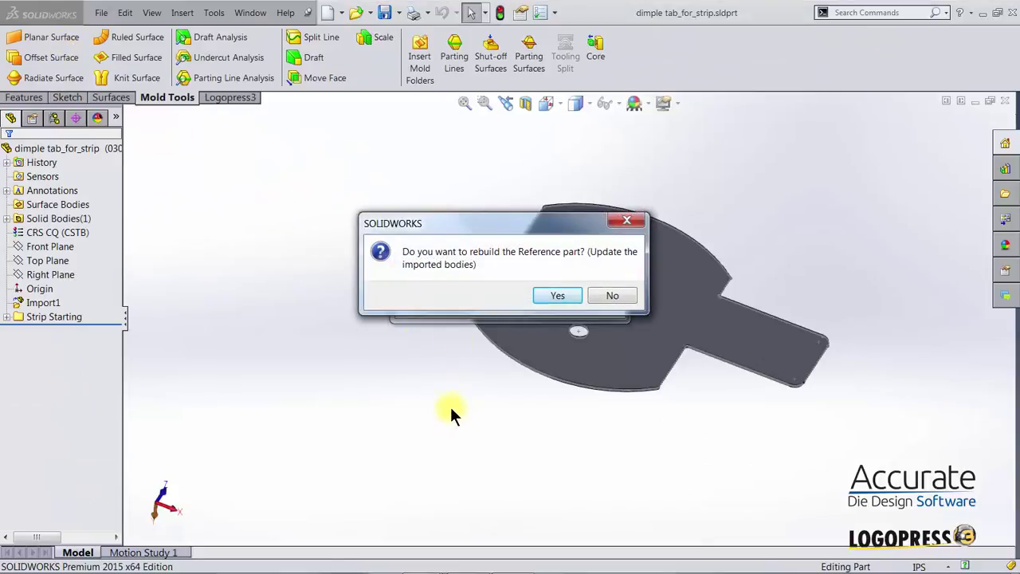
pyautogui.click(558, 295)
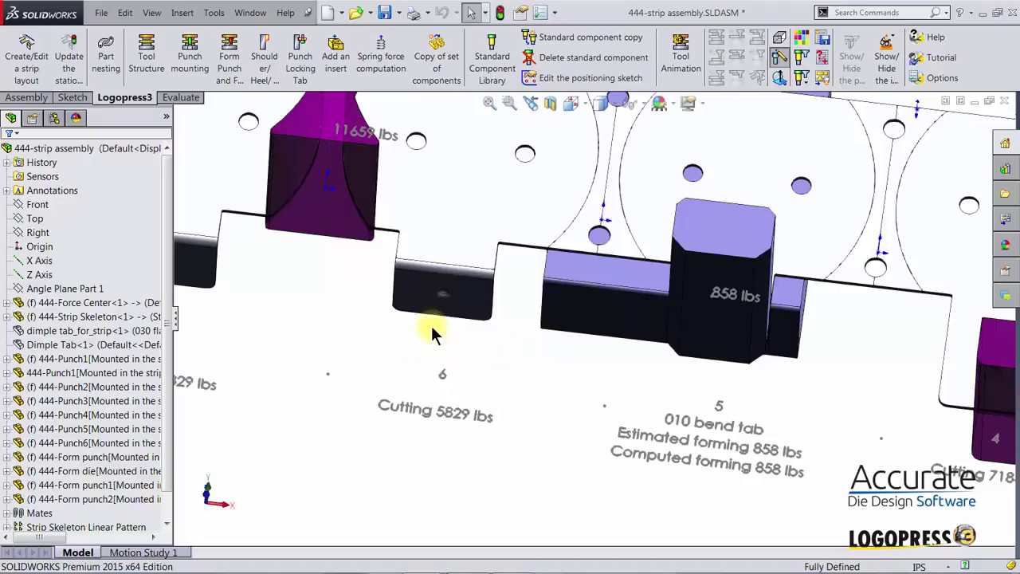
# Step: Remeasure the bend edge of the station 6 tab after the station update
pyautogui.click(448, 265)
pyautogui.press('m')
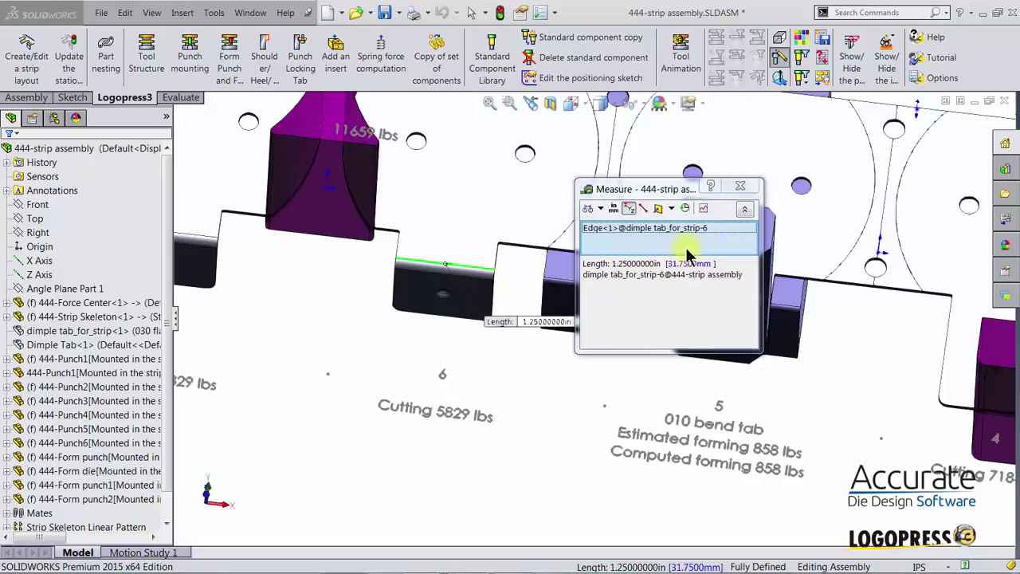
pyautogui.click(741, 188)
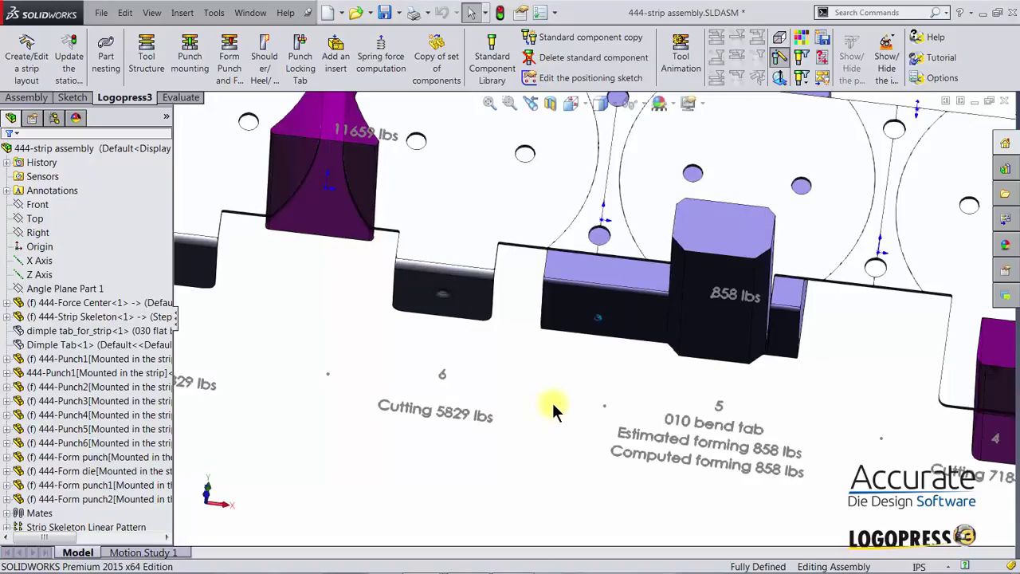
# Step: Examine the dimple forming punch and die at station 2 and the tab-cutting punch at station 4 against the updated strip
pyautogui.scroll(4, 553, 411)
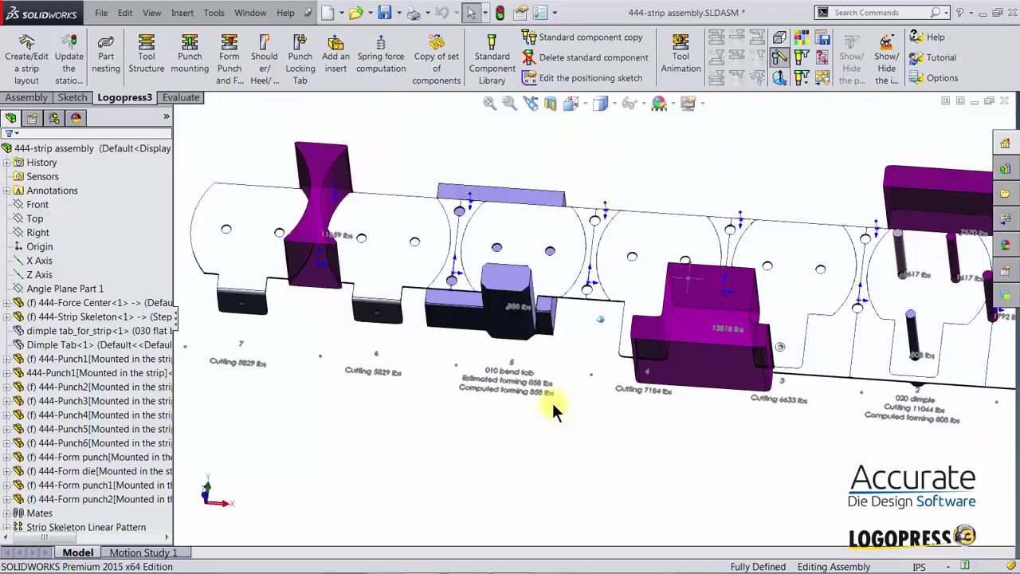
pyautogui.scroll(-5, 823, 392)
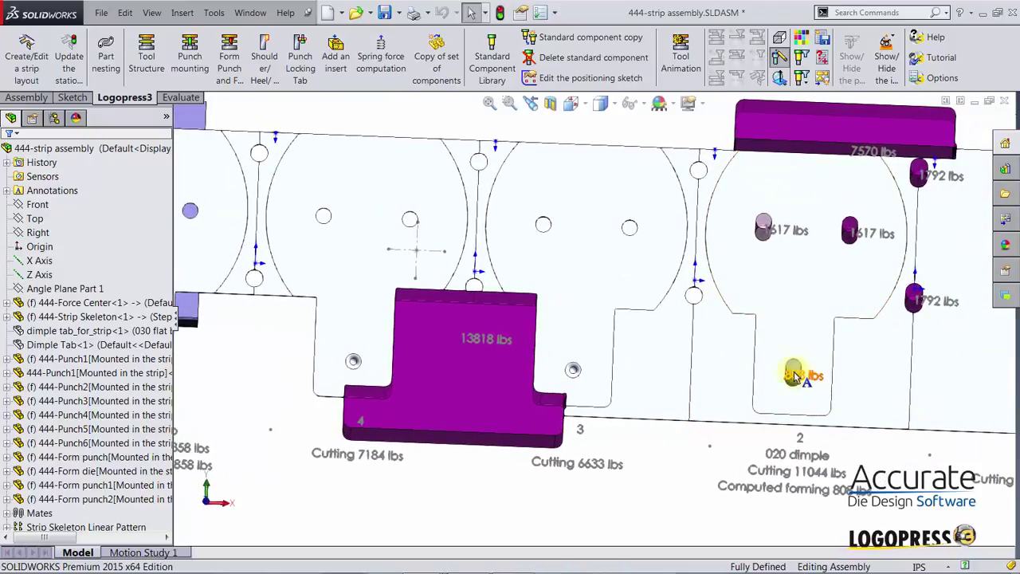
pyautogui.moveTo(790, 381)
pyautogui.mouseDown(button='middle')
pyautogui.moveTo(795, 373)
pyautogui.moveTo(800, 384)
pyautogui.moveTo(776, 396)
pyautogui.moveTo(767, 291)
pyautogui.mouseUp(button='middle')
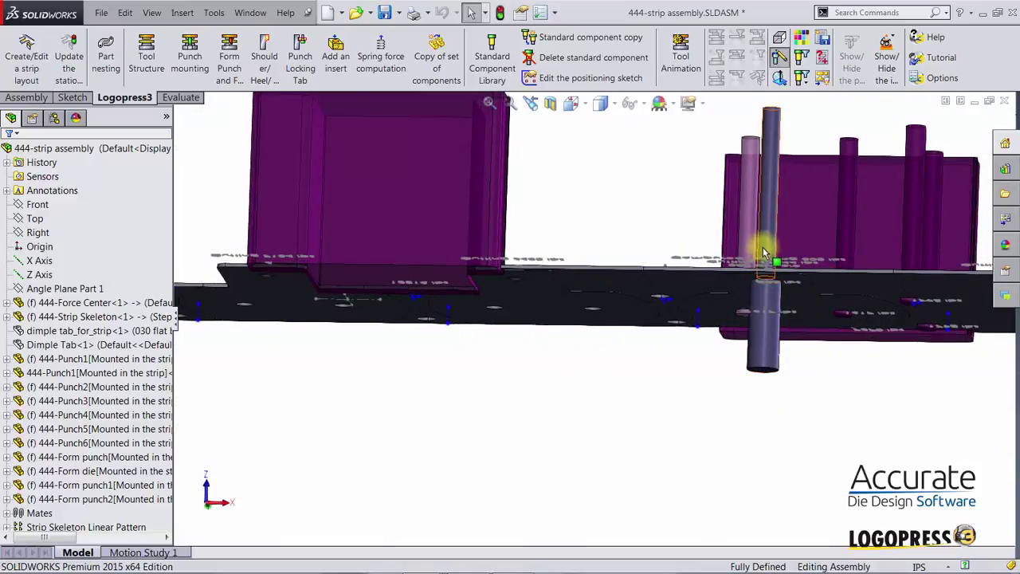
pyautogui.moveTo(762, 351); pyautogui.dragTo(420, 378, button='middle')
pyautogui.press('Up')
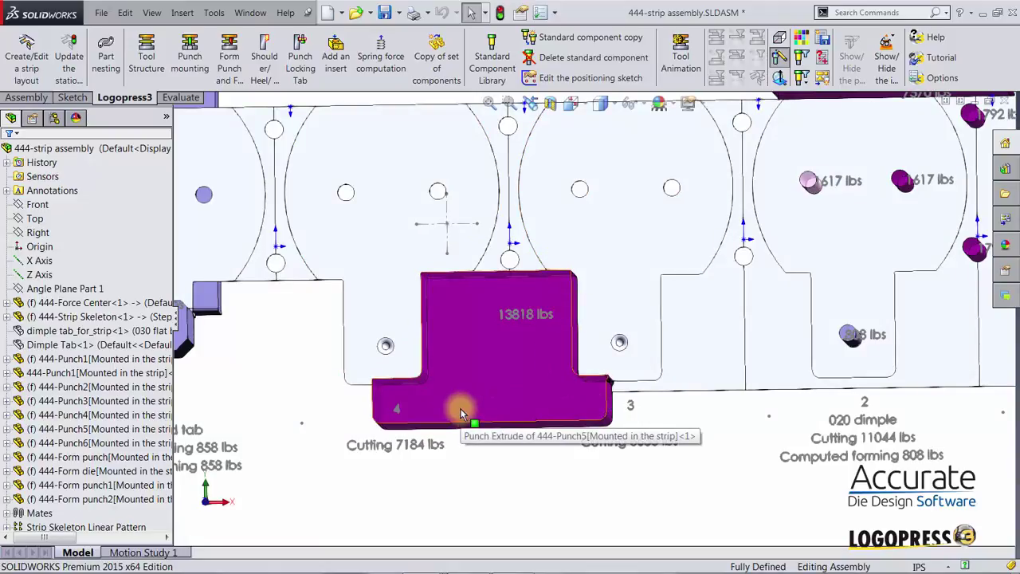
pyautogui.press('Down')
pyautogui.press('Down')
pyautogui.press('Down')
pyautogui.press('Down')
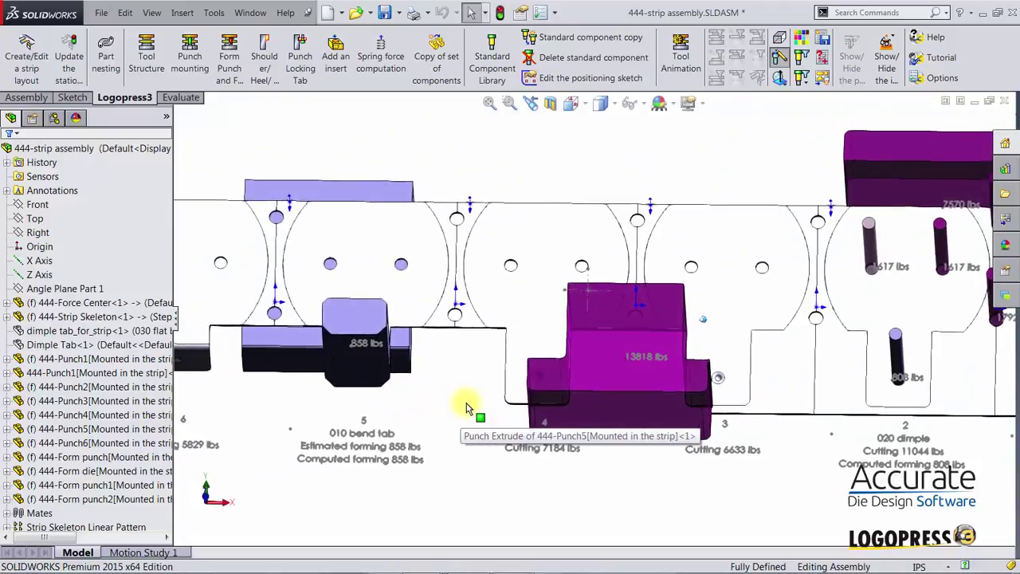
pyautogui.press('Down')
# Step: Inspect the dimple on the bent tab at station 6 up close, plus the neighbouring bending and cutting punches
pyautogui.scroll(-8, 458, 411)
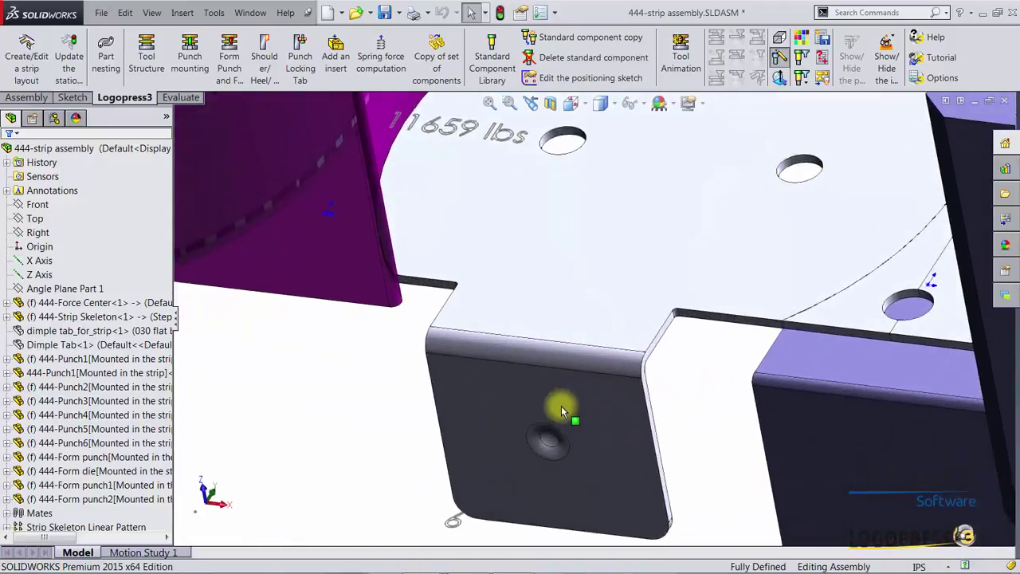
pyautogui.keyDown('ctrl'); pyautogui.moveTo(561, 405); pyautogui.dragTo(582, 283, button='middle'); pyautogui.keyUp('ctrl')
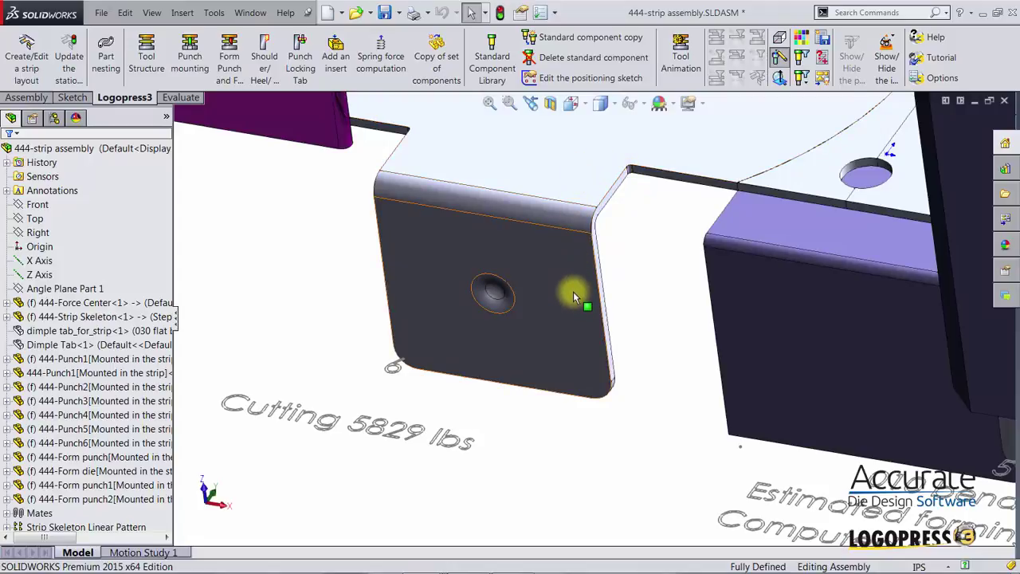
pyautogui.scroll(10, 578, 292)
pyautogui.scroll(-3, 694, 286)
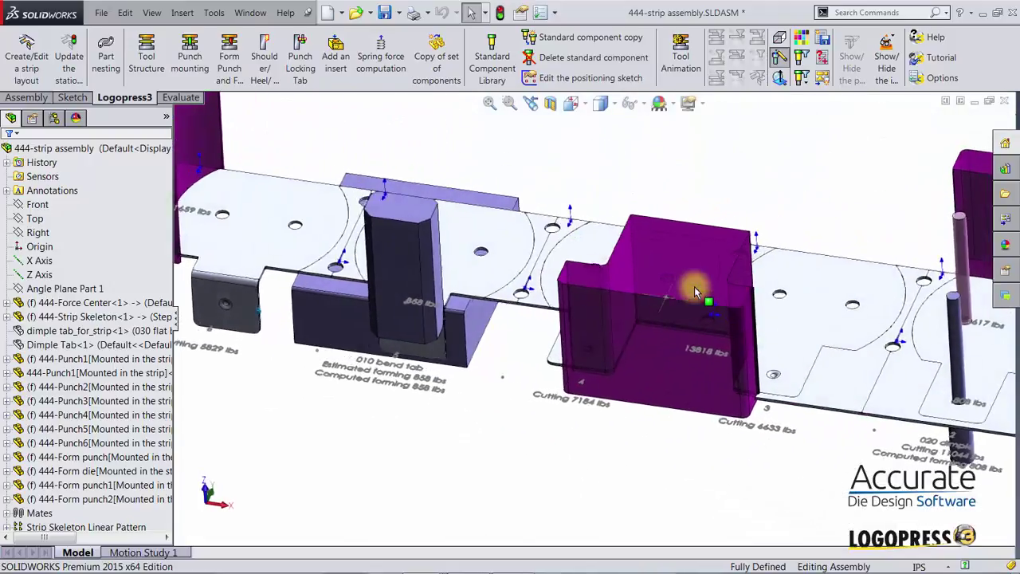
pyautogui.moveTo(694, 286); pyautogui.dragTo(667, 295, button='middle')
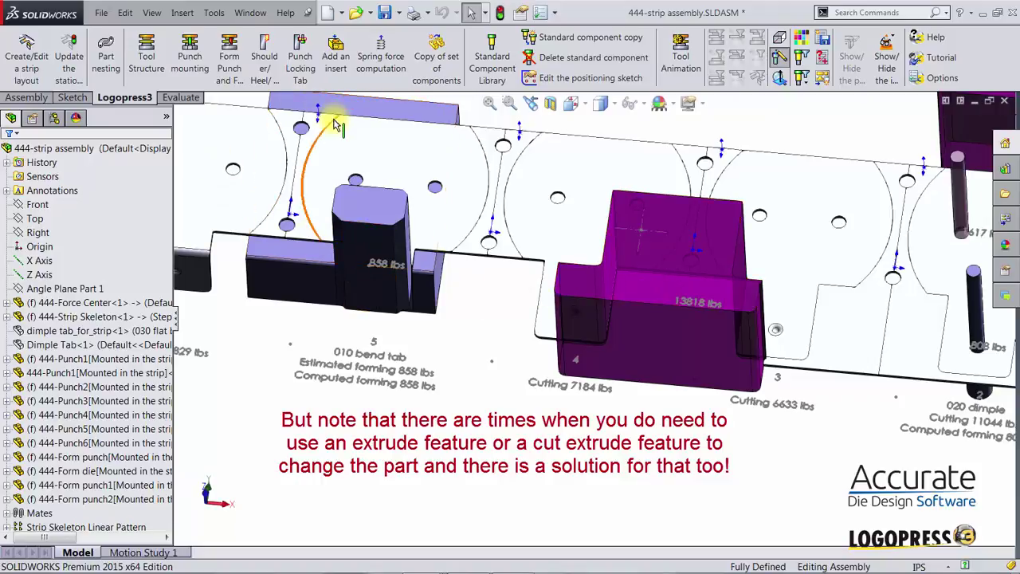
# Step: Switch to the 444-tool assembly and inspect the die openings around the widened tab from the Top view
pyautogui.hotkey('ctrl', 'Tab')
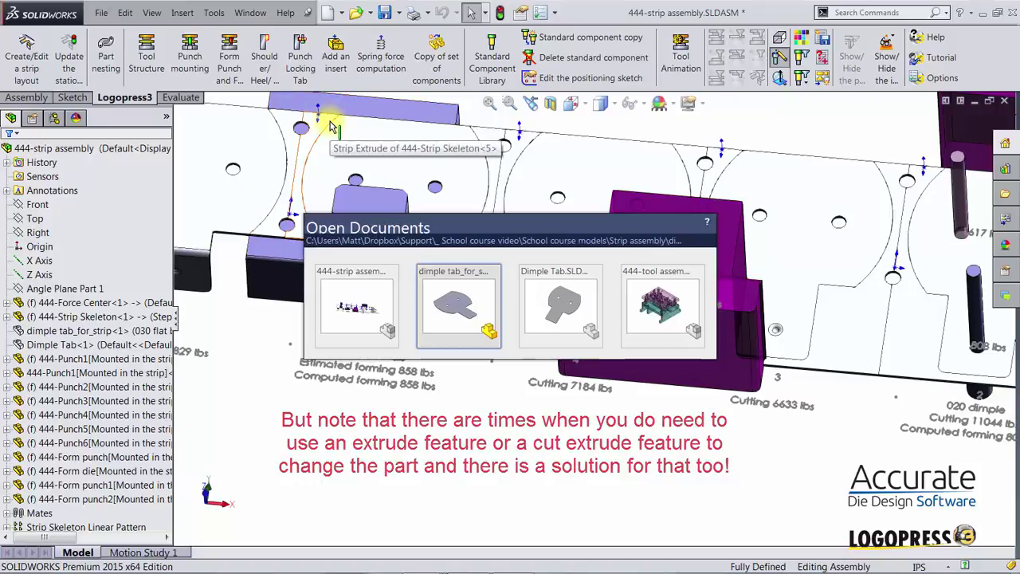
pyautogui.click(666, 301)
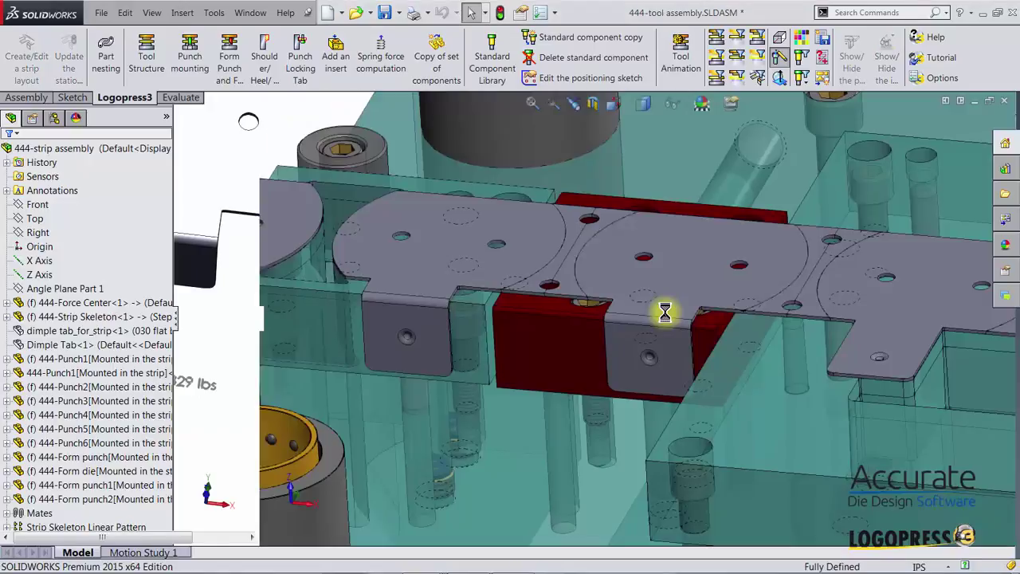
pyautogui.hotkey('ctrl', '1')
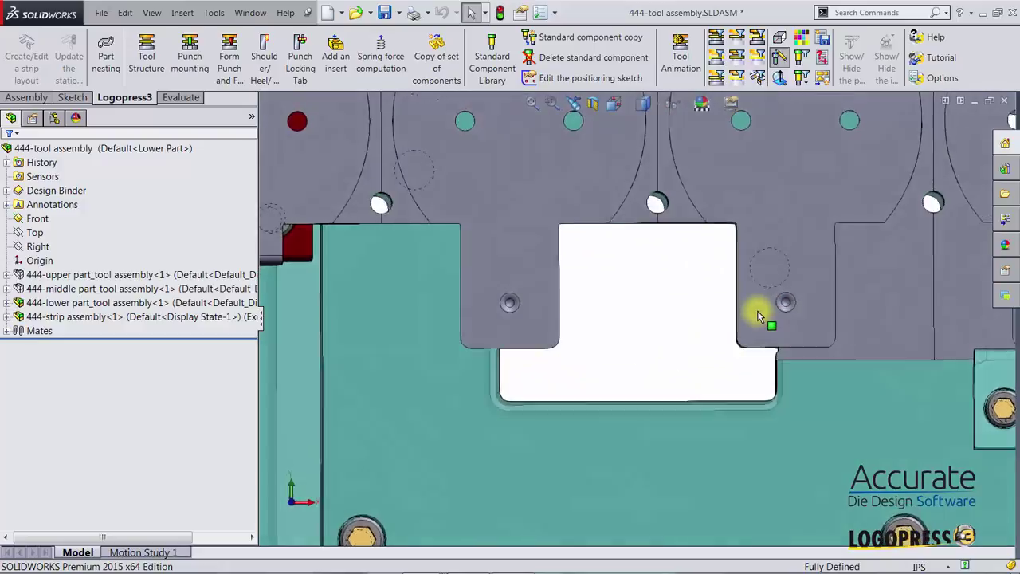
pyautogui.hotkey('ctrl', '5')
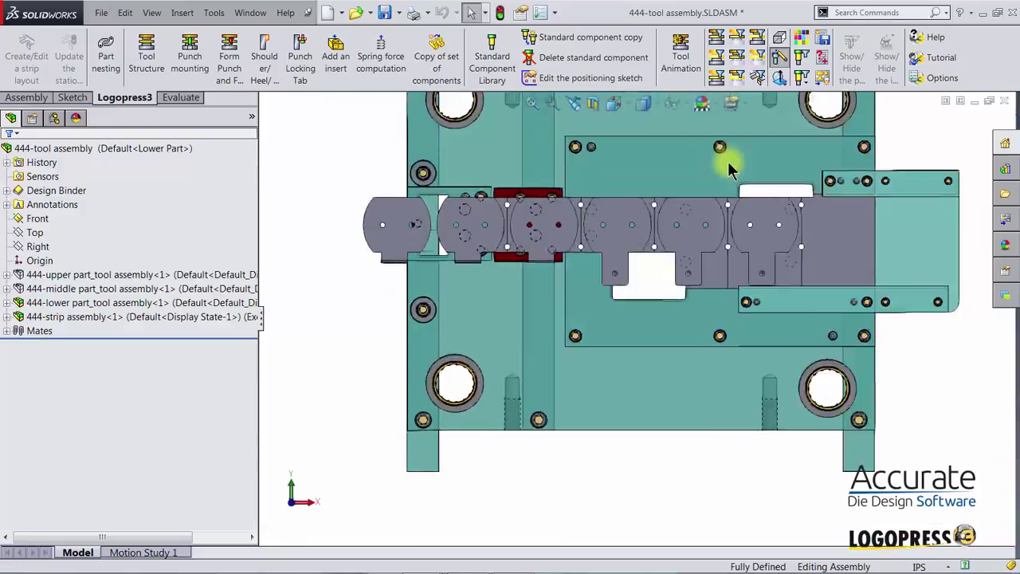
pyautogui.moveTo(518, 263); pyautogui.dragTo(729, 386)
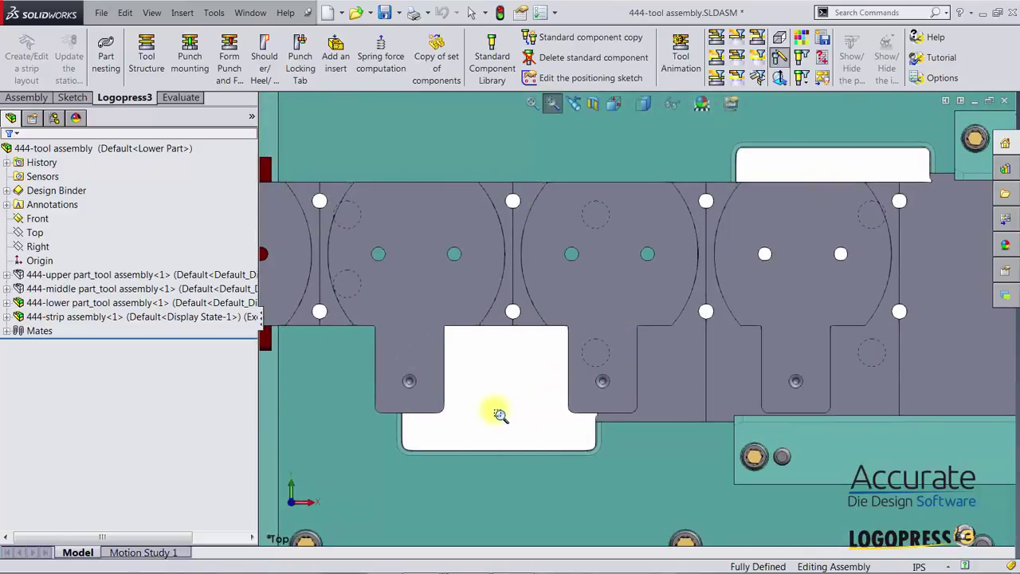
# Step: Review the die with the Logopress3 display filters for the middle, upper and lower parts, ending with the whole tool displayed
pyautogui.click(737, 37)
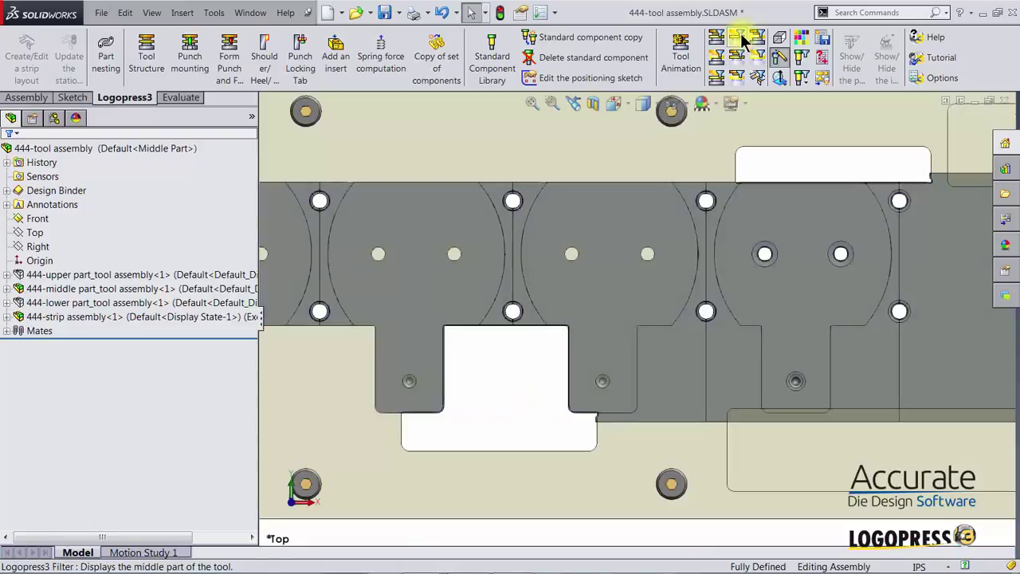
pyautogui.click(736, 77)
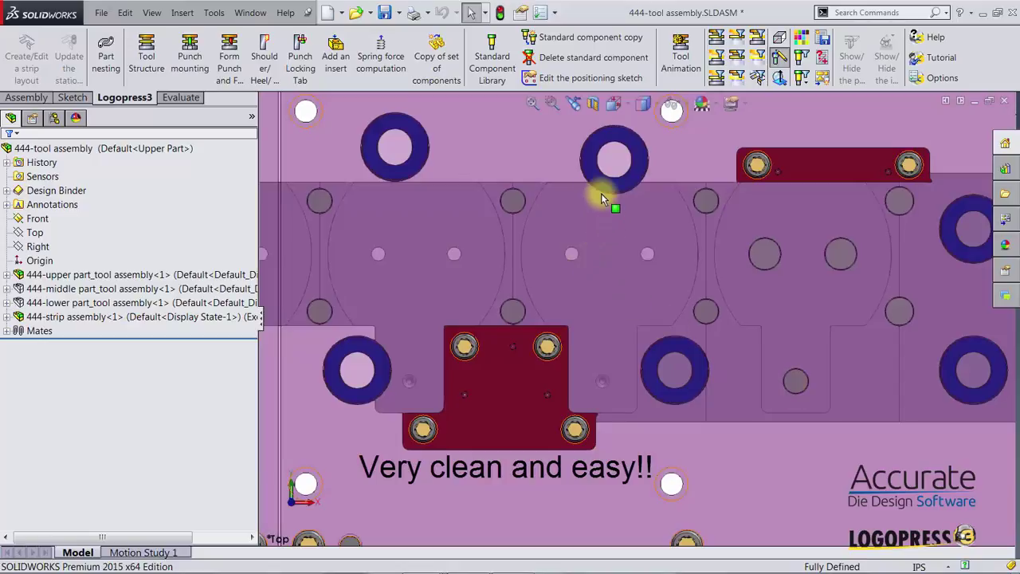
pyautogui.click(716, 56)
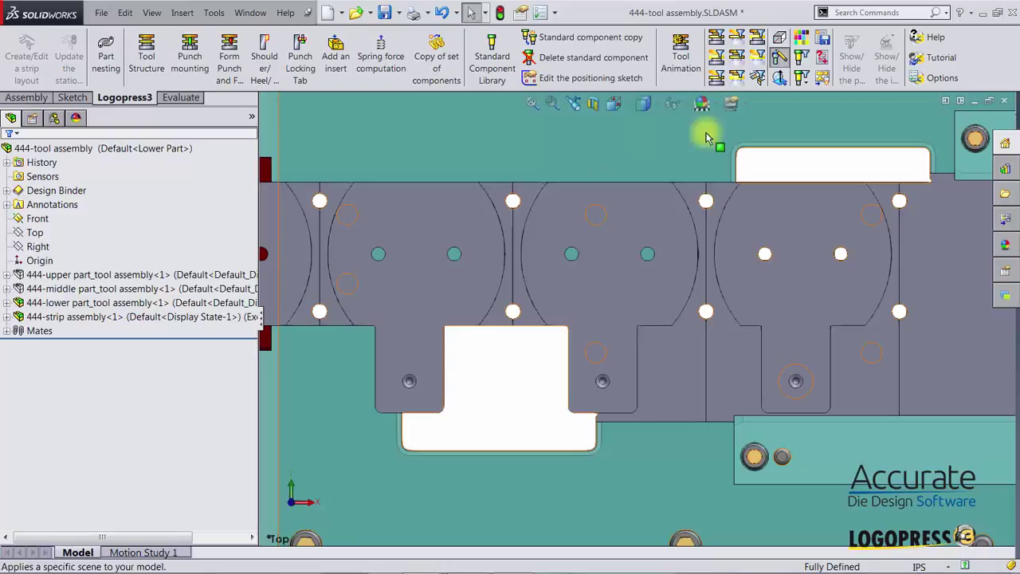
pyautogui.click(717, 38)
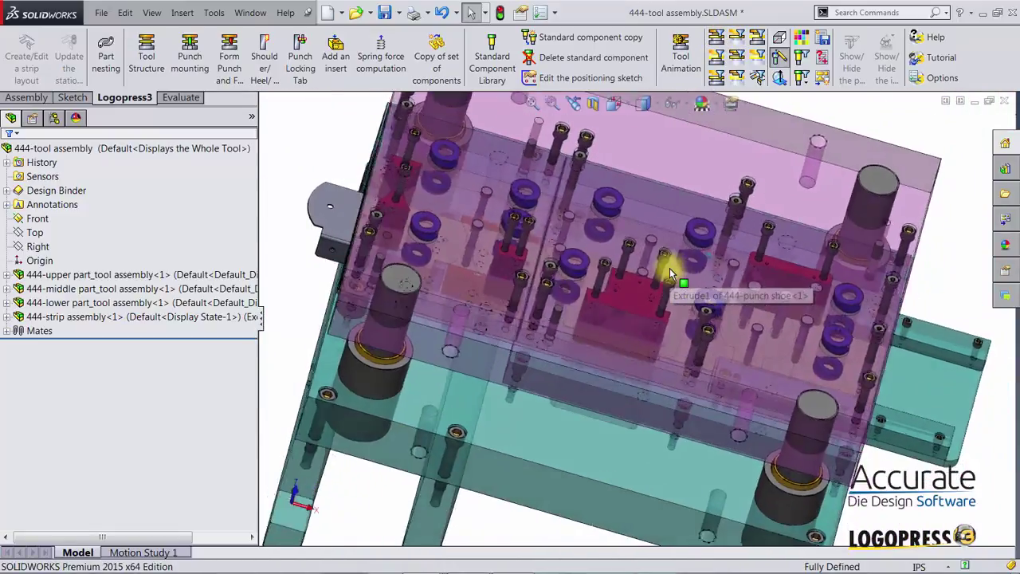